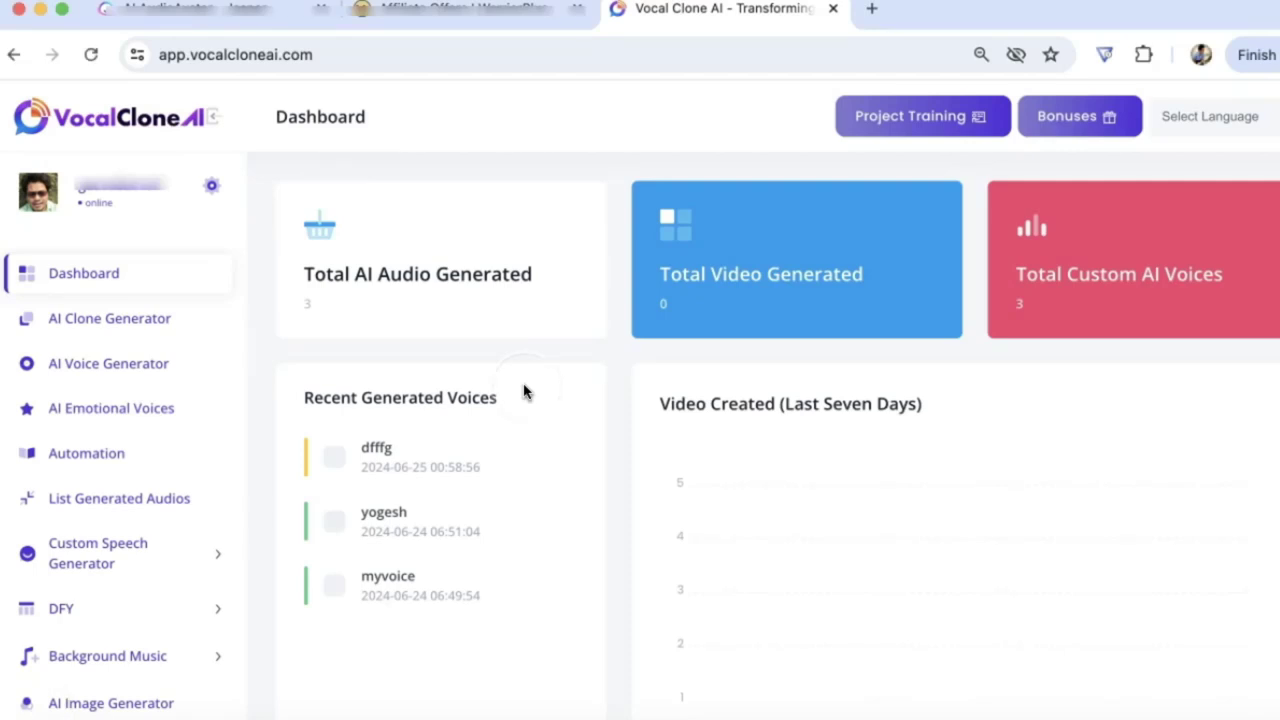
Start a new AI Clone voiceover titled 'm' and continue to the script step
scroll(518, 401, down, 1)
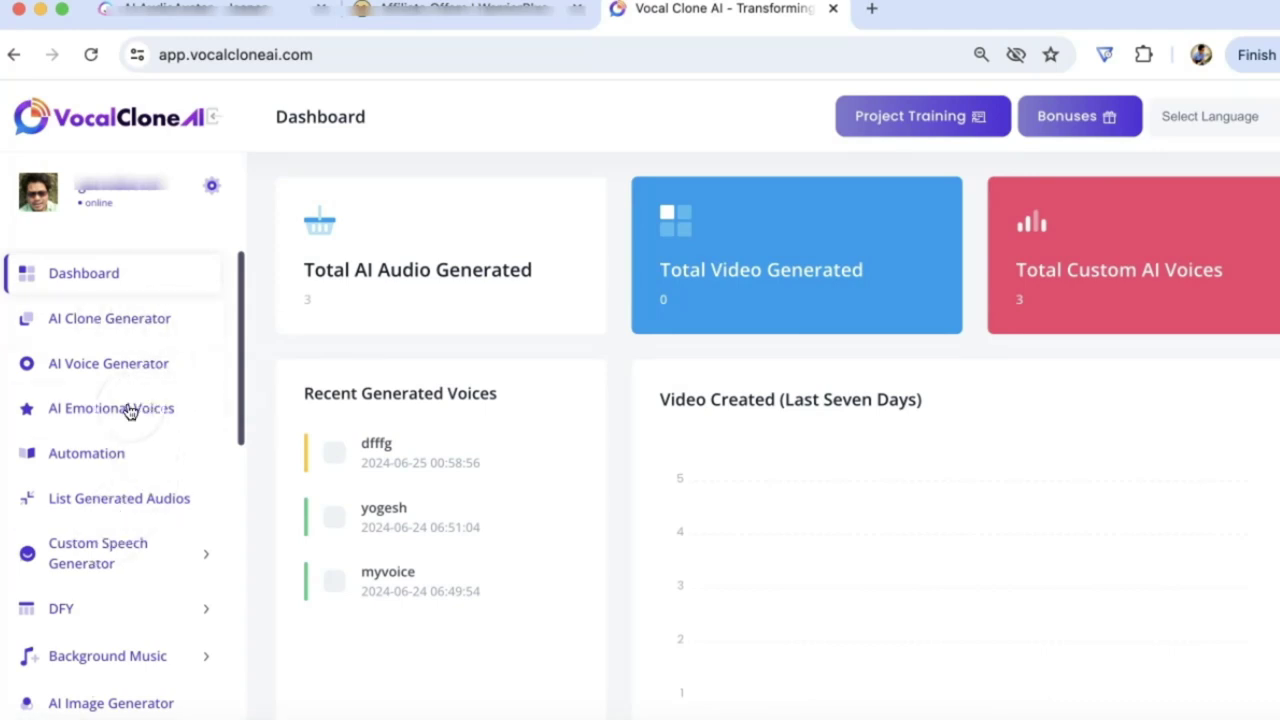
click(111, 322)
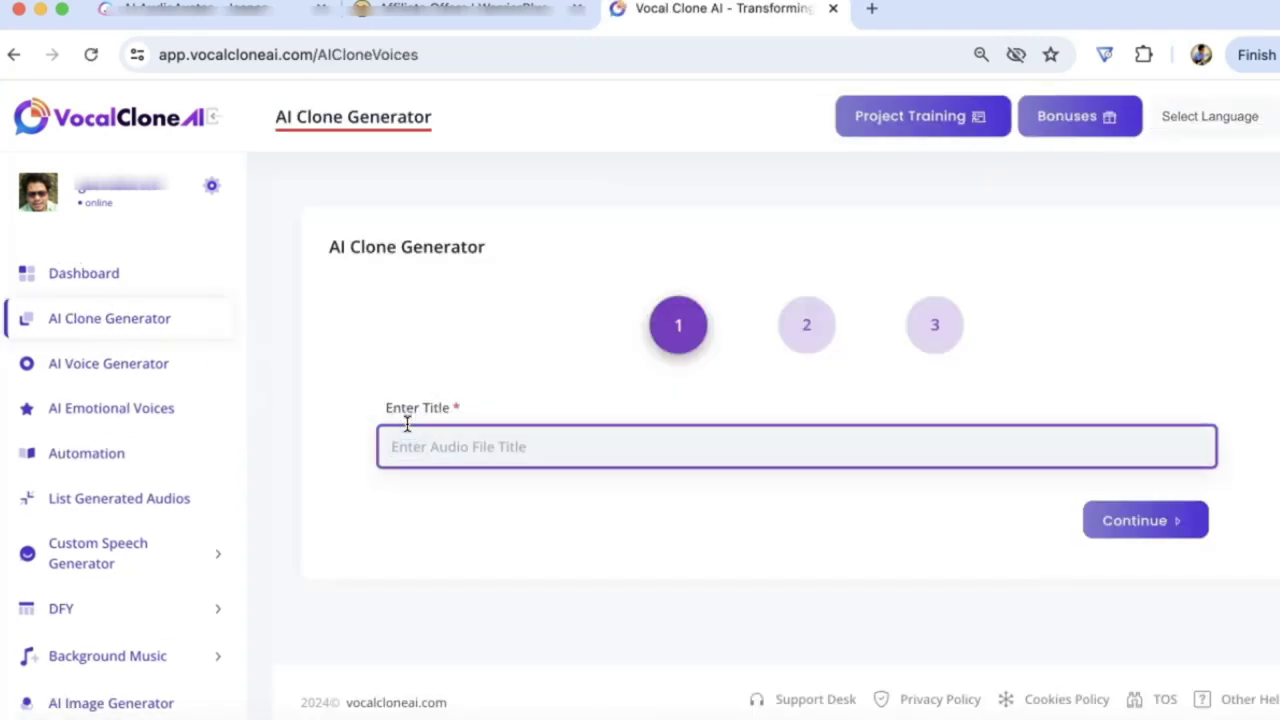
text(myvoiceover)
click(1143, 518)
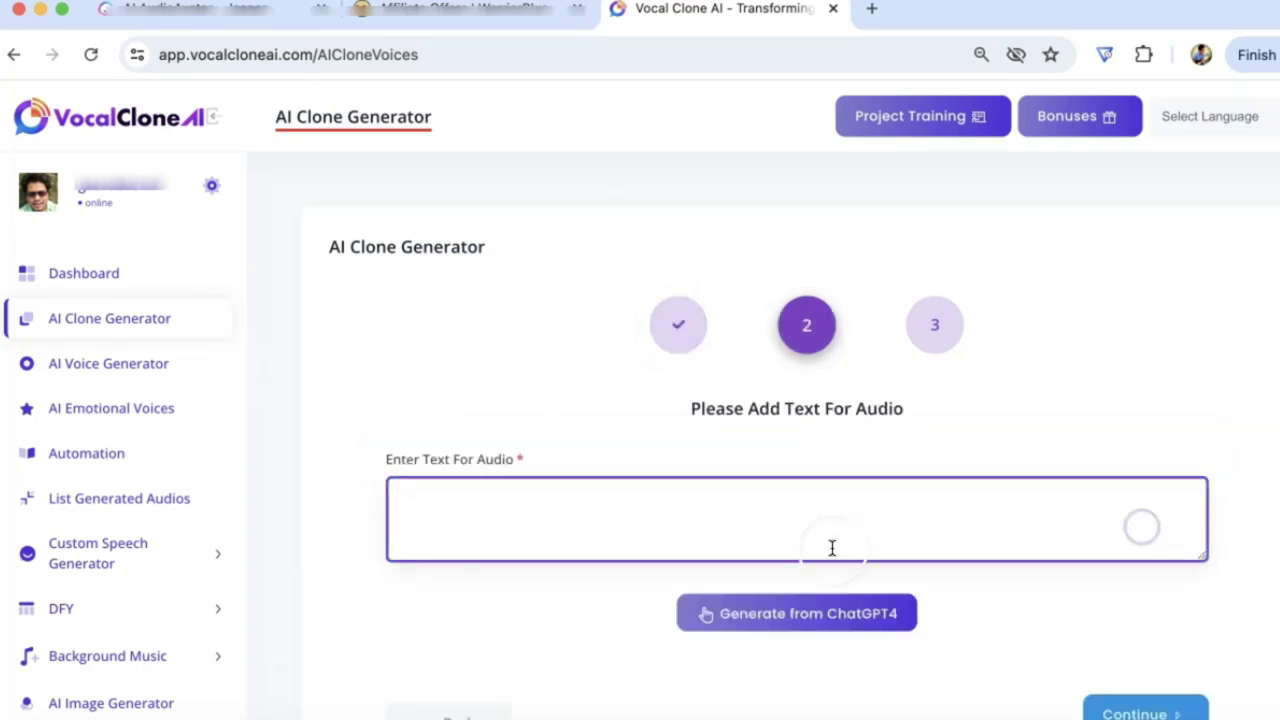
Generate the script with ChatGPT4 from the keyword 'how to make money online'
click(381, 521)
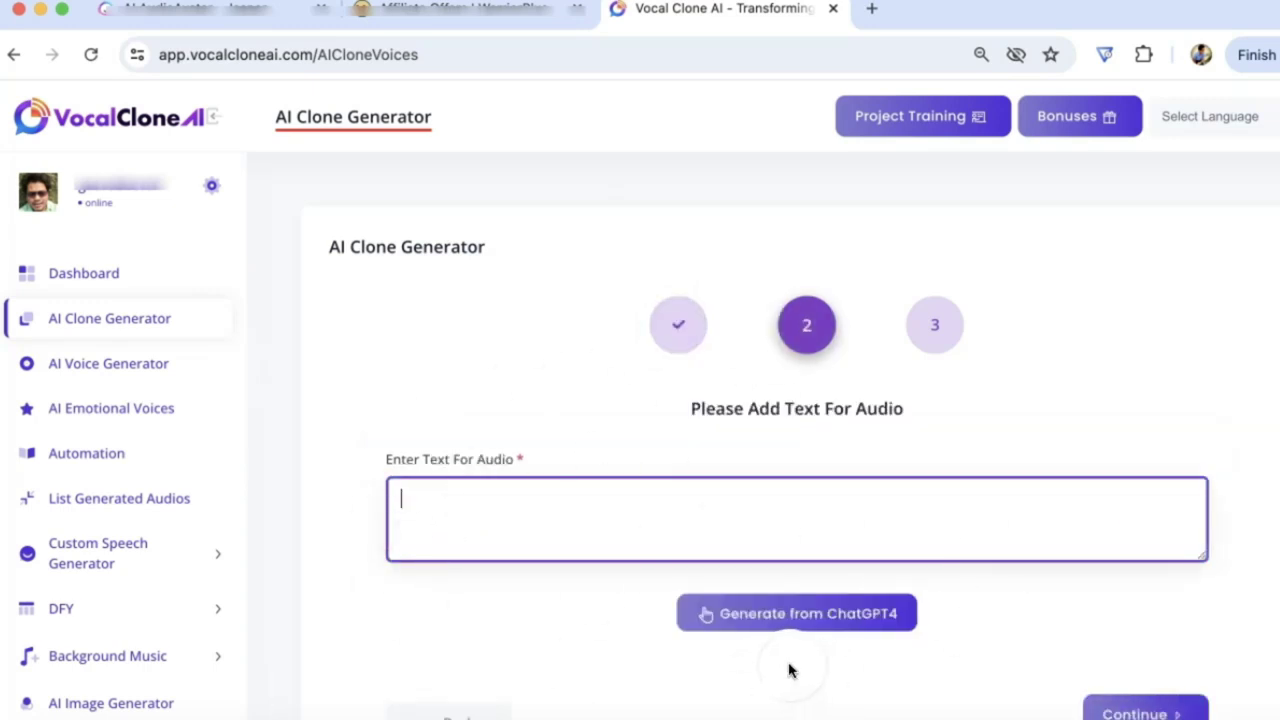
click(848, 620)
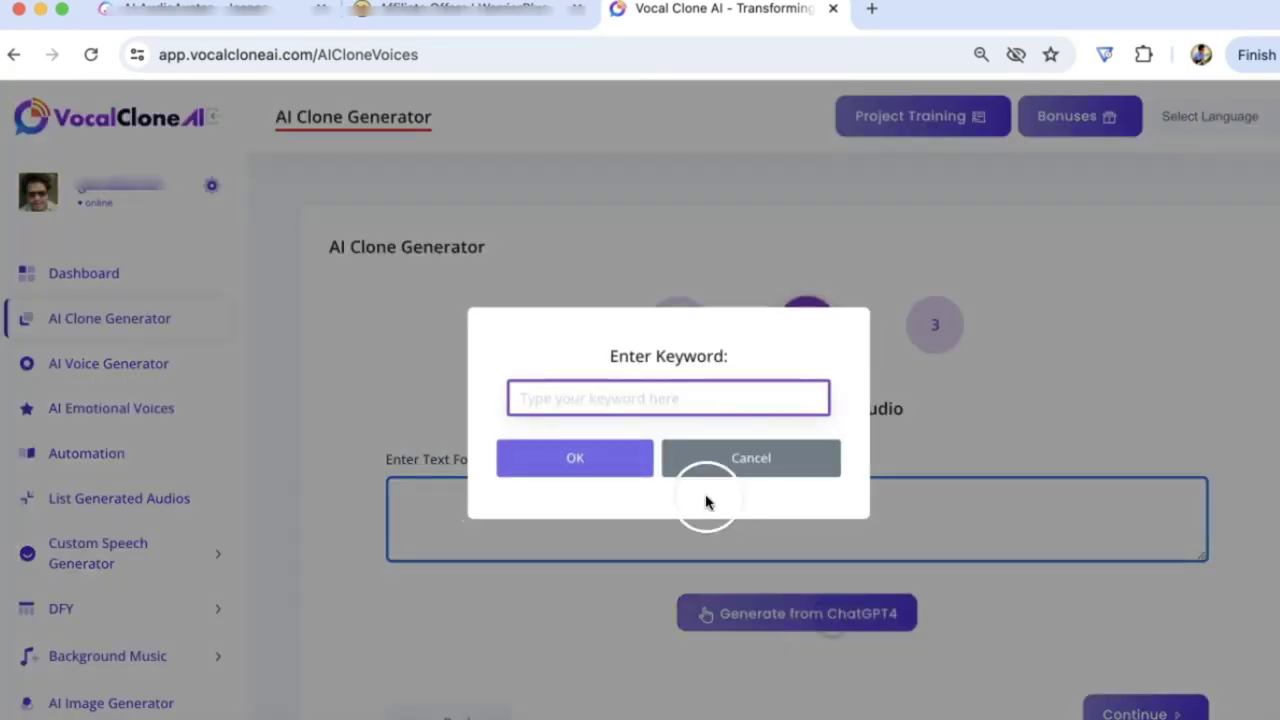
text(how to make mon)
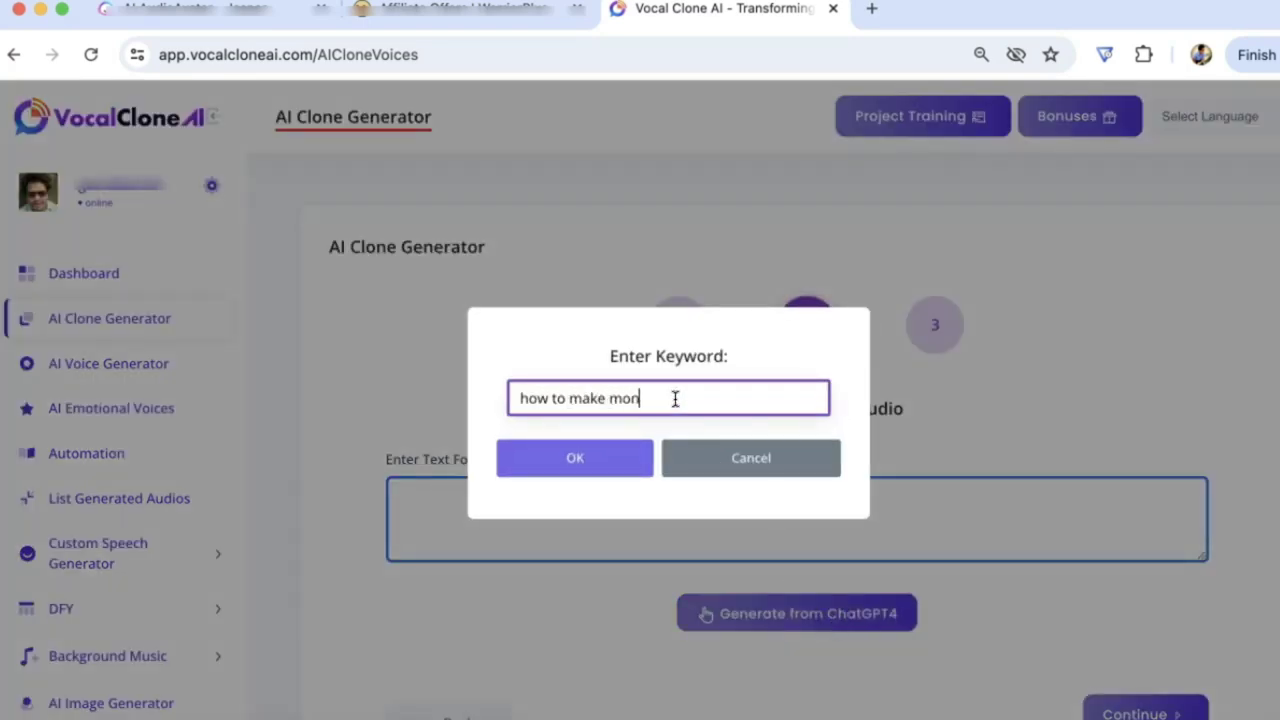
text(ey online)
click(603, 455)
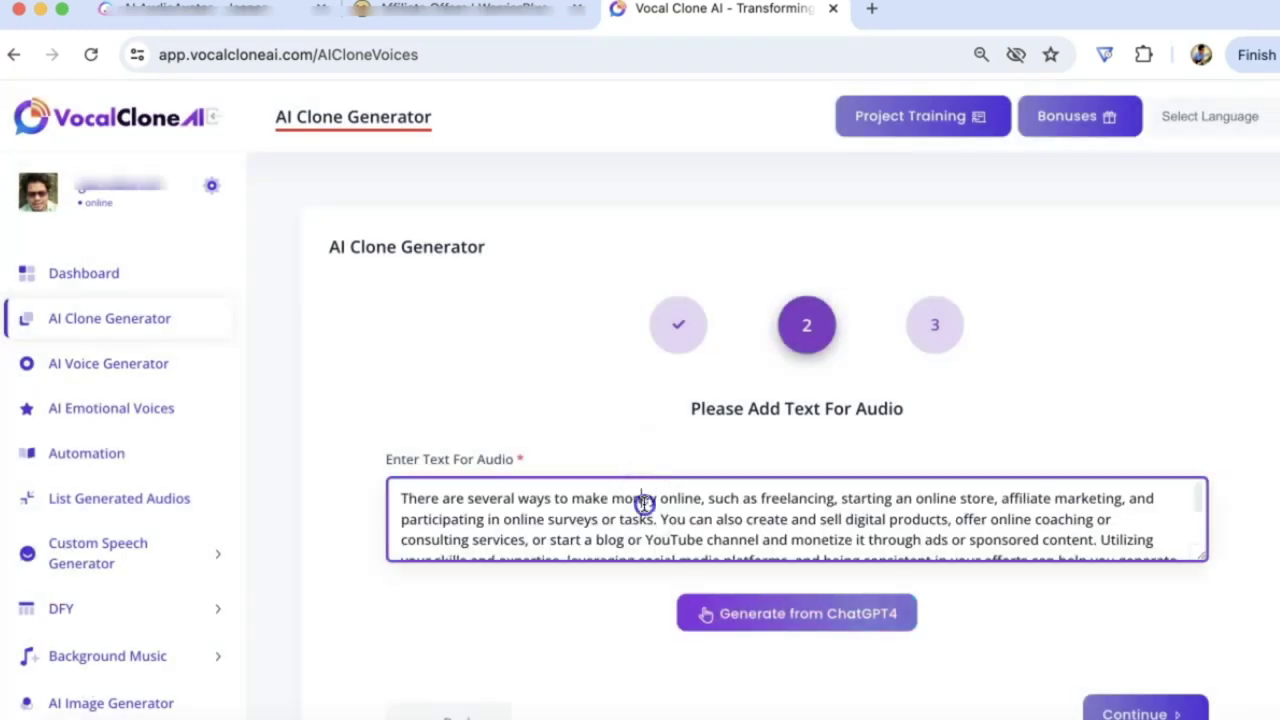
scroll(644, 503, down, 3)
scroll(644, 503, up, 1)
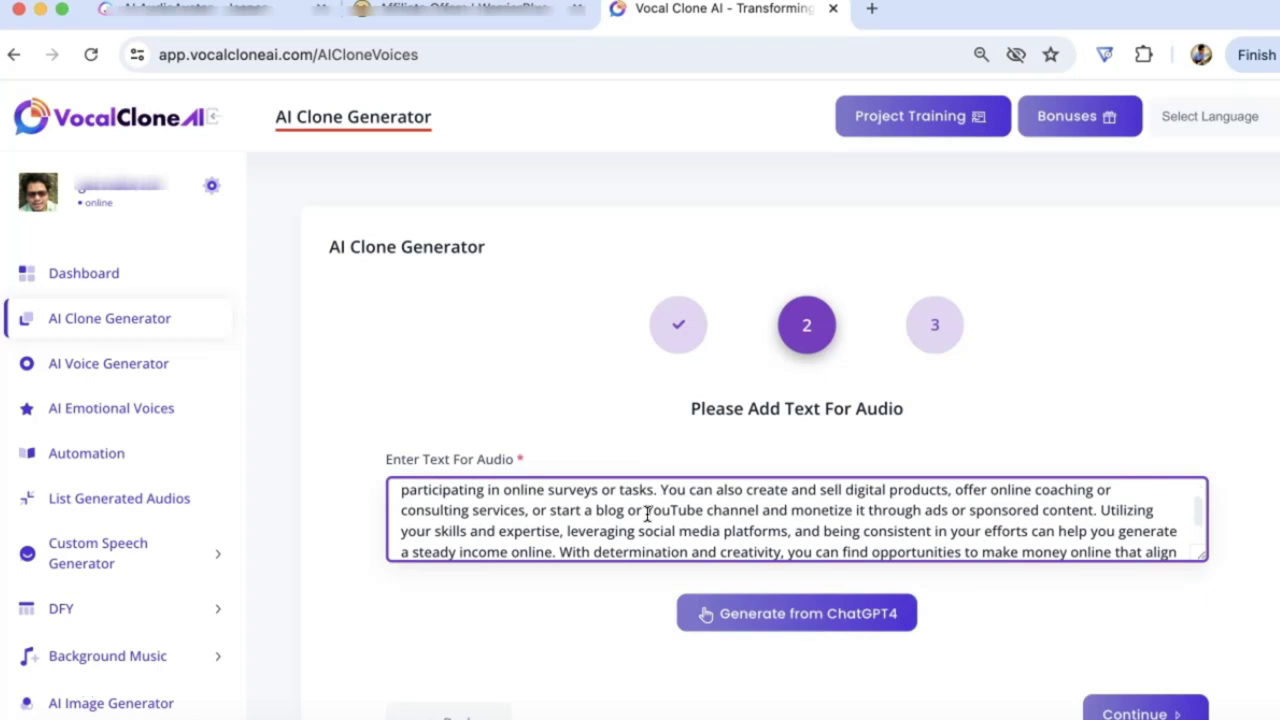
scroll(646, 515, down, 1)
scroll(649, 530, down, 3)
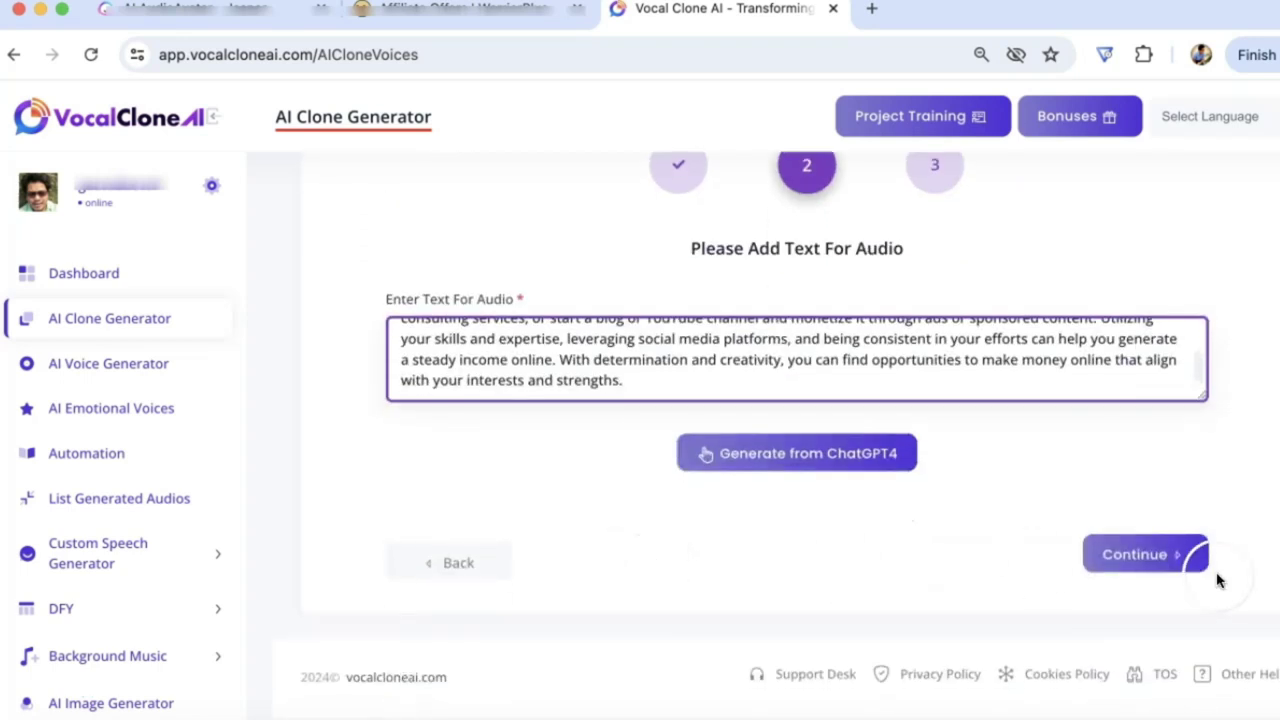
Upload voice.wav from Downloads as the voice sample
click(1183, 565)
click(756, 410)
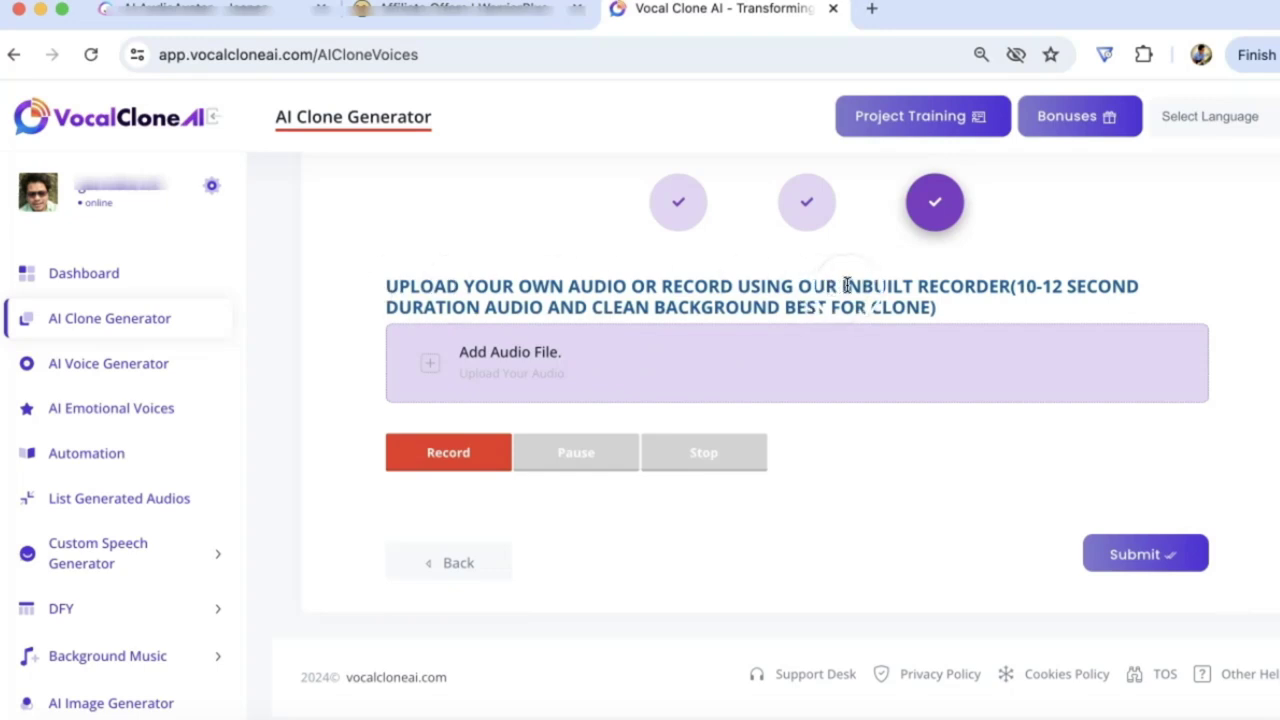
click(475, 371)
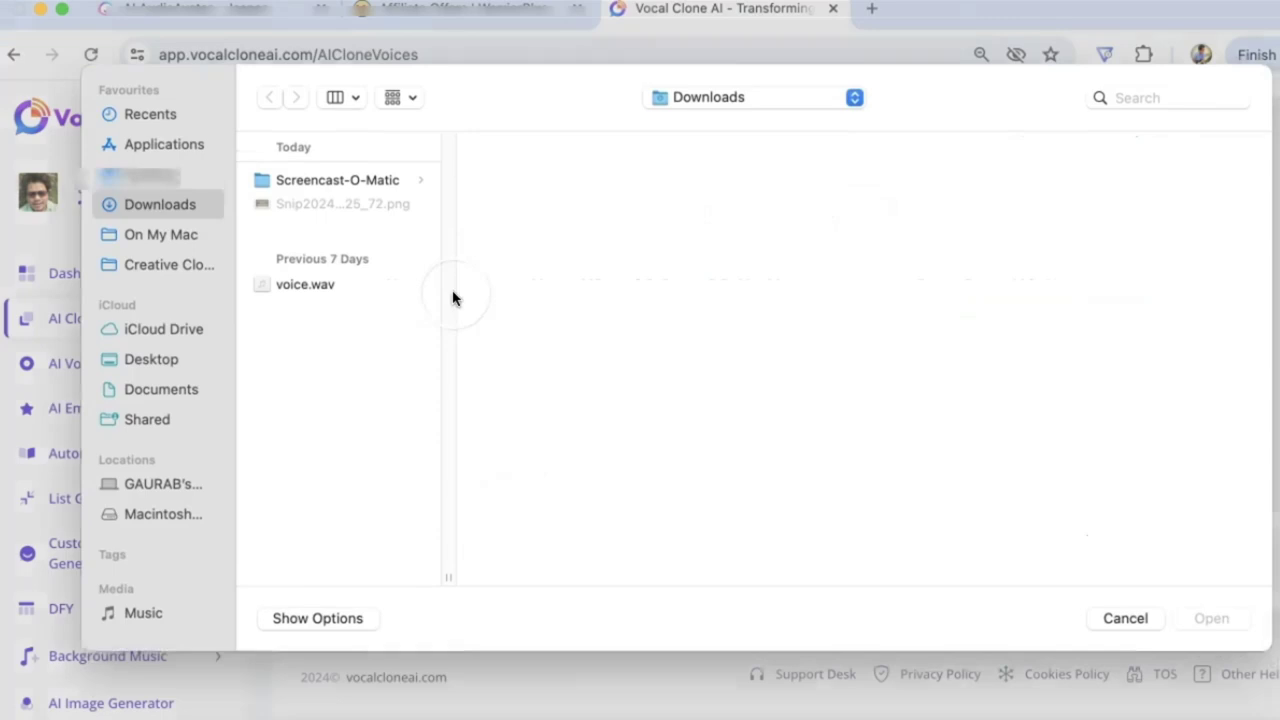
click(303, 296)
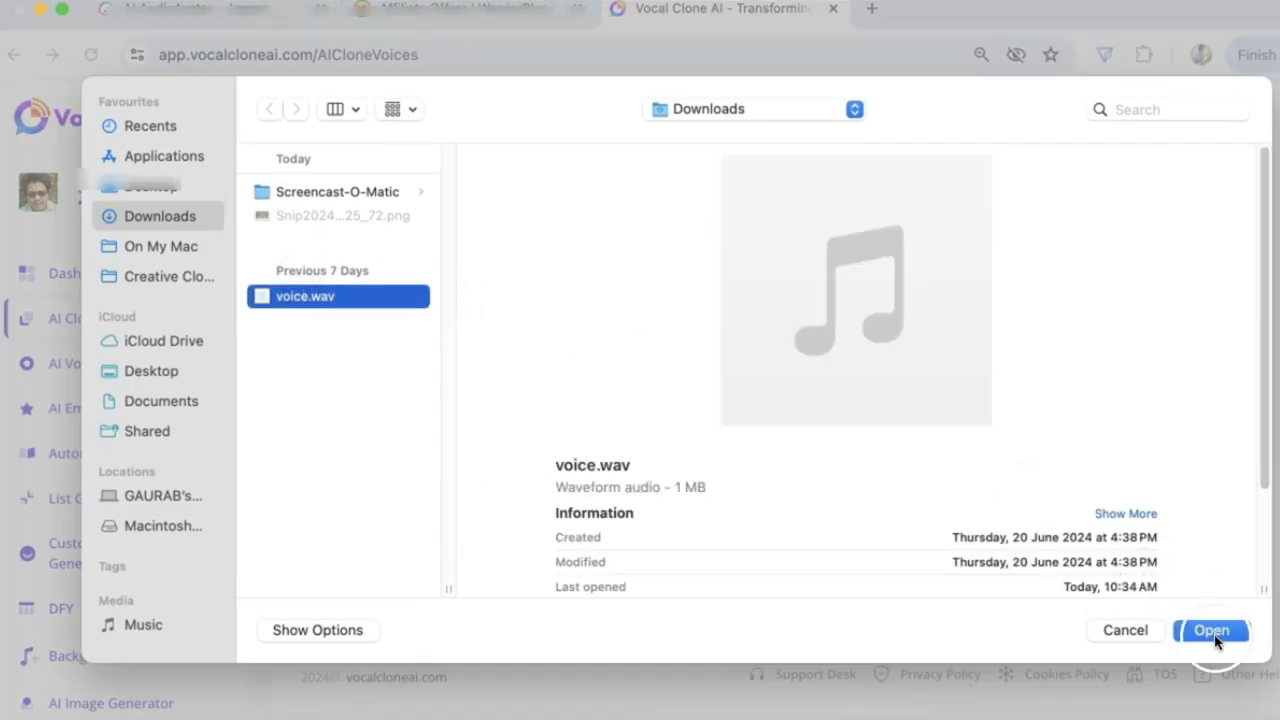
click(1211, 630)
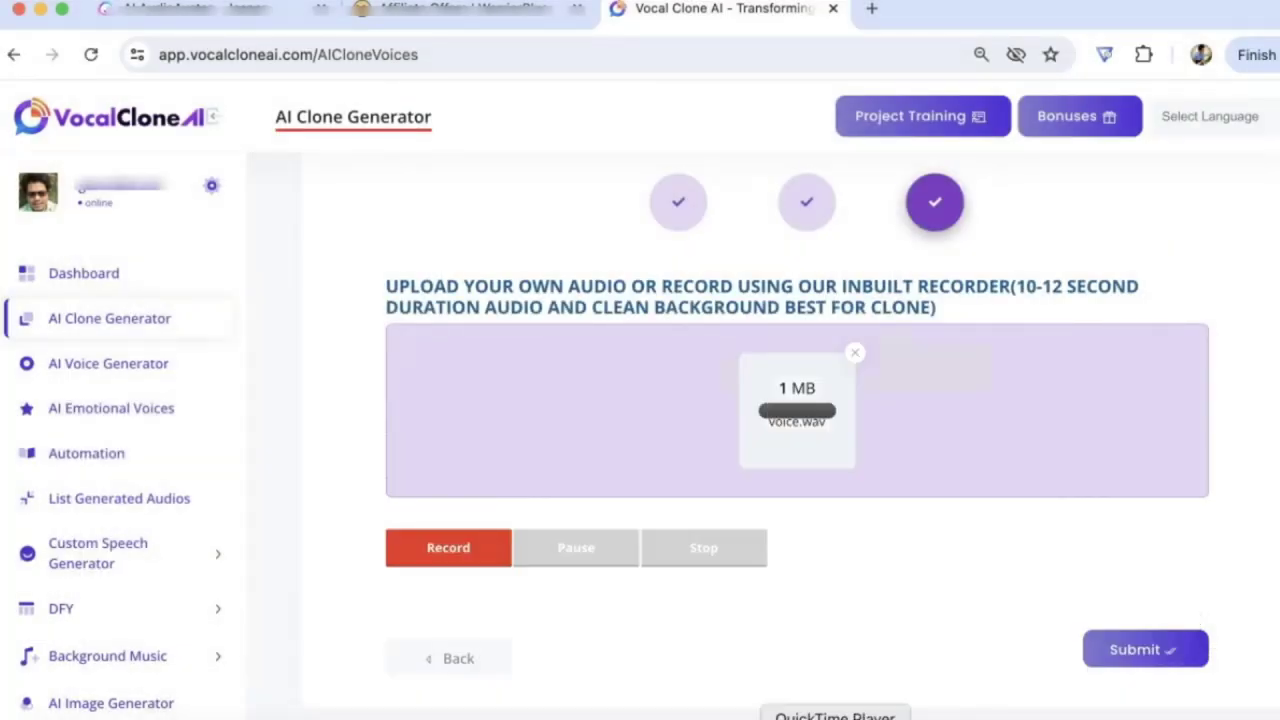
Preview voice.wav in QuickTime, then submit the myvoiceover clone job and dismiss the confirmation
click(835, 718)
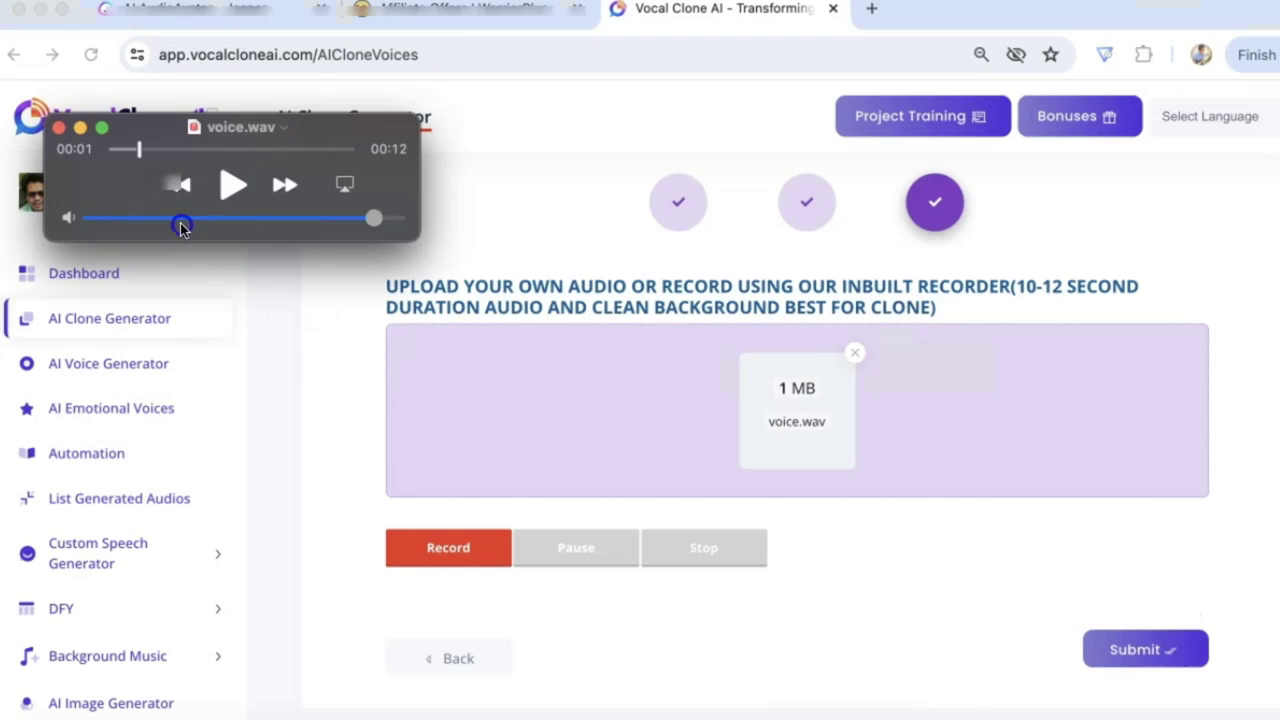
click(228, 184)
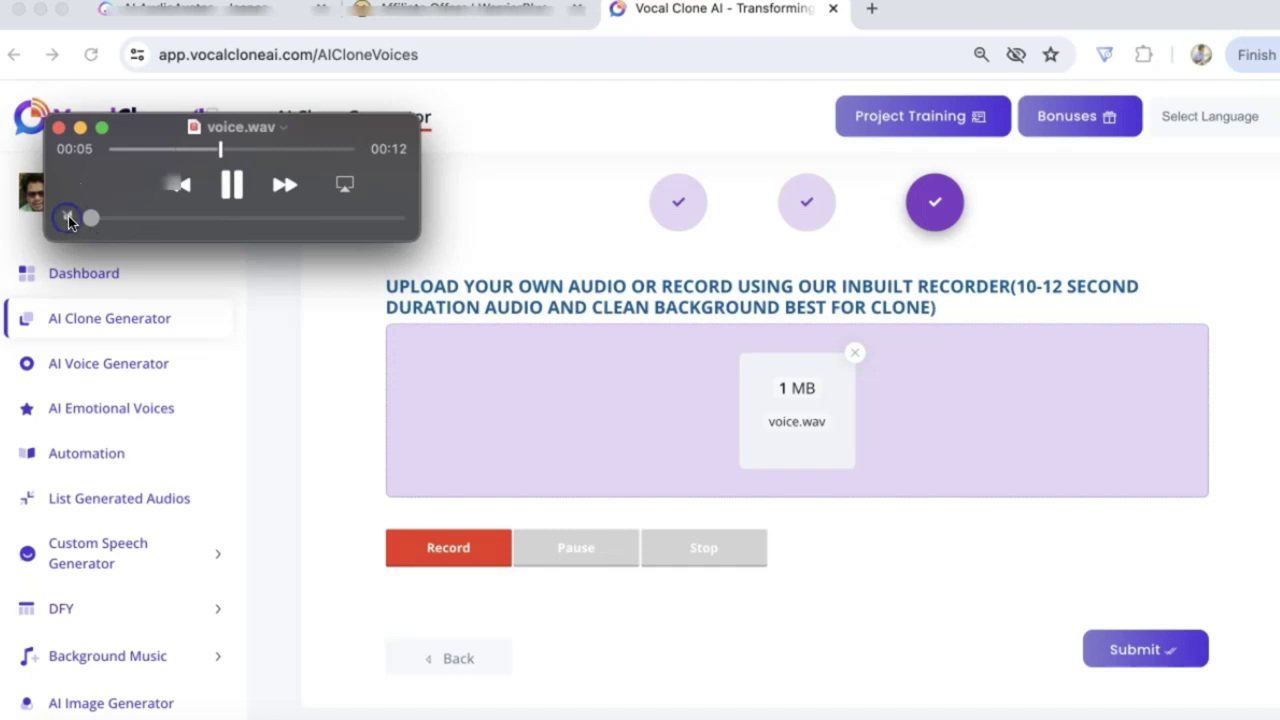
click(161, 202)
click(221, 190)
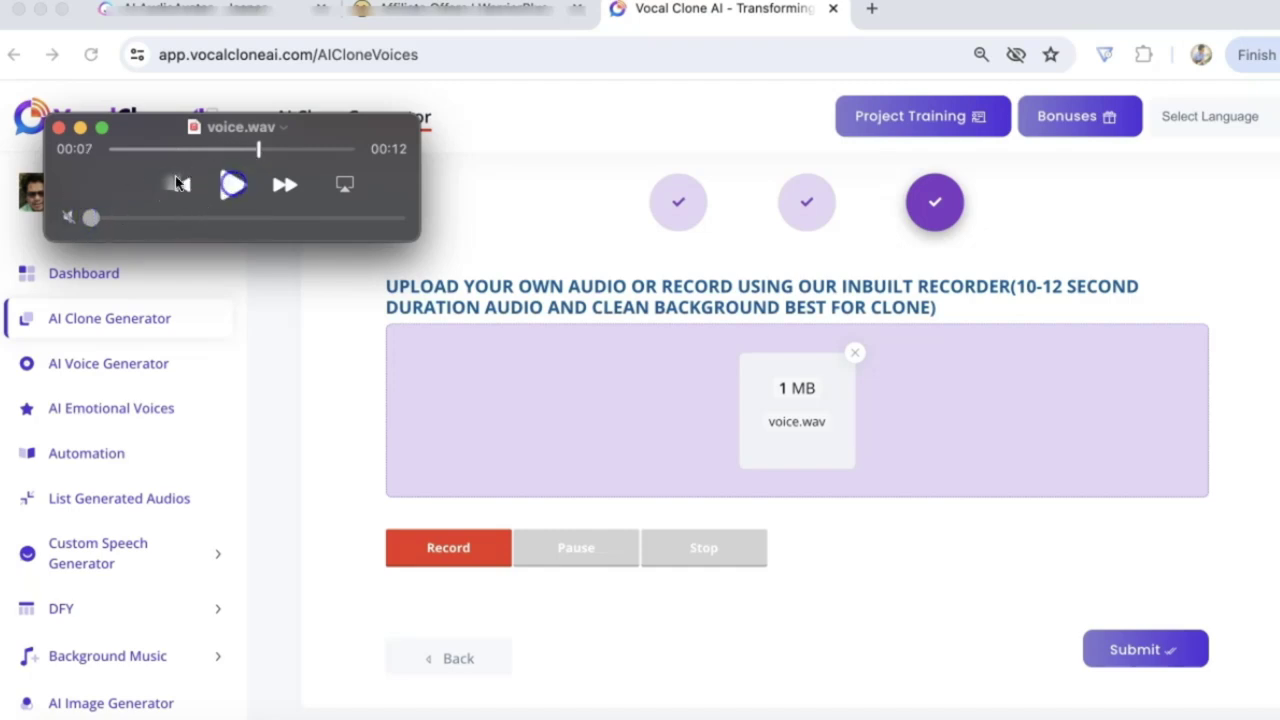
click(58, 127)
click(712, 388)
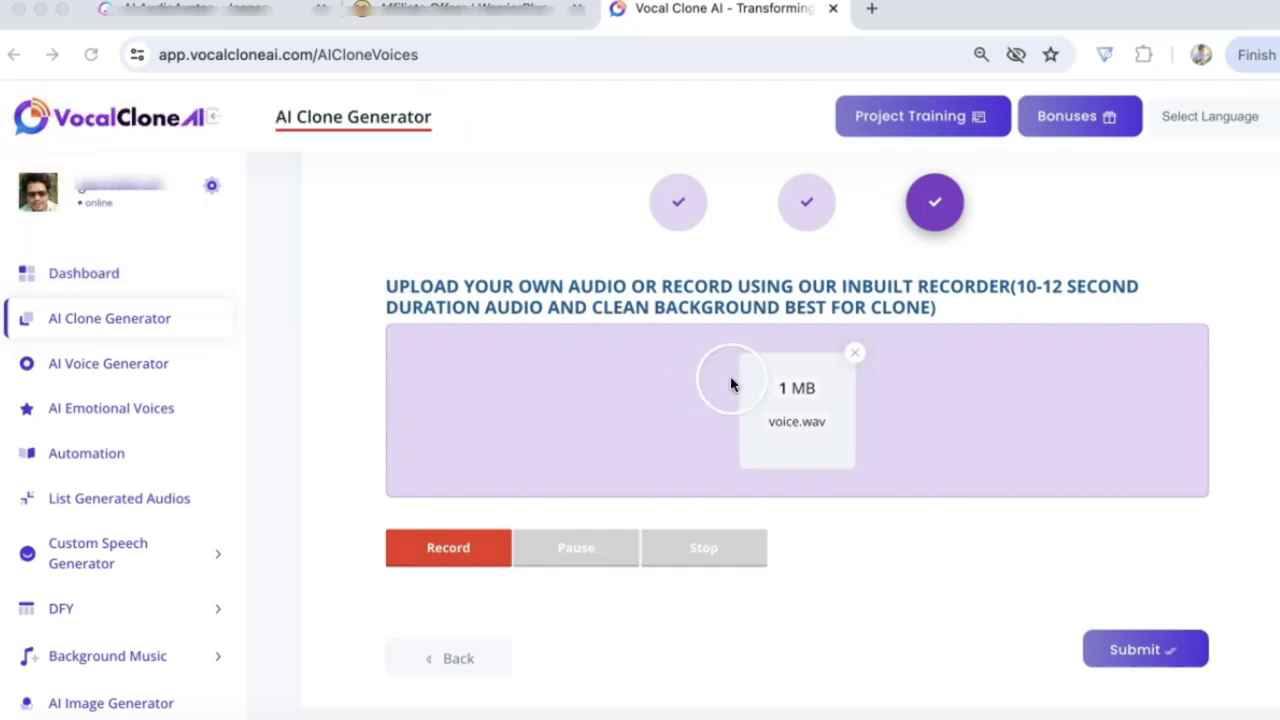
click(1140, 650)
click(623, 487)
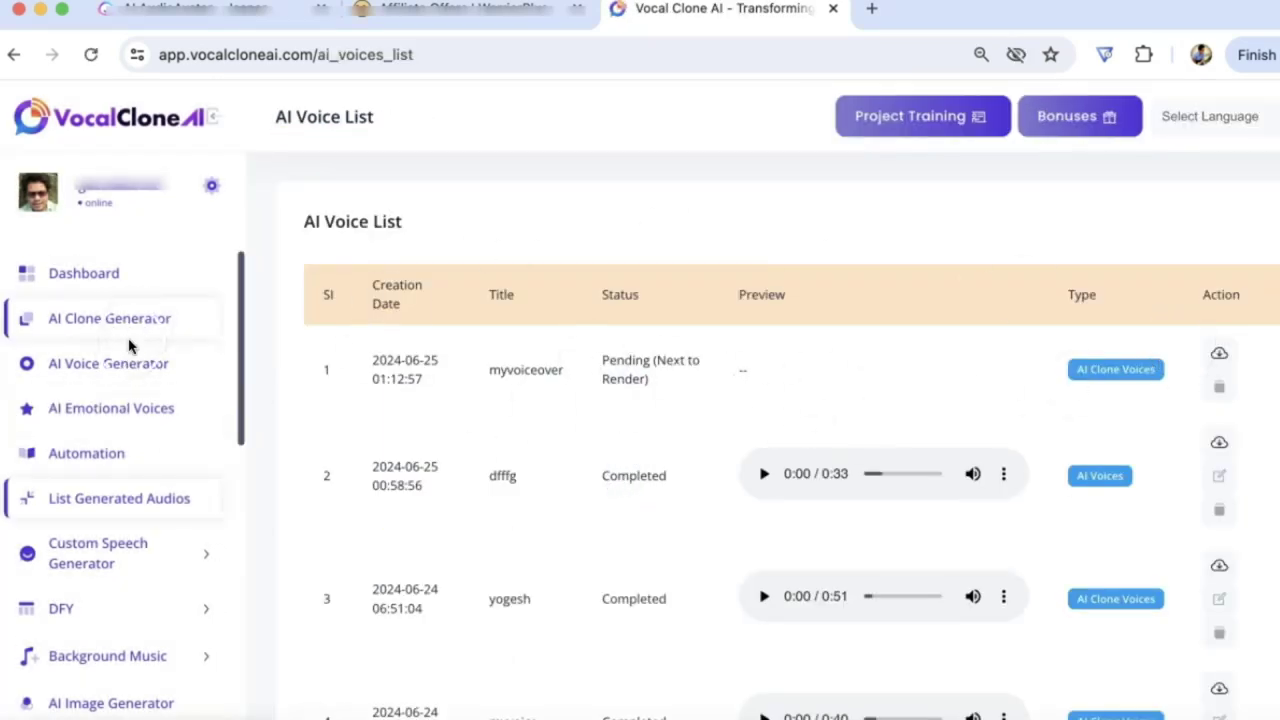
Start an emotional voiceover titled 'happy man' with the line 'I am so happy and I want to dance.'
click(106, 408)
click(467, 420)
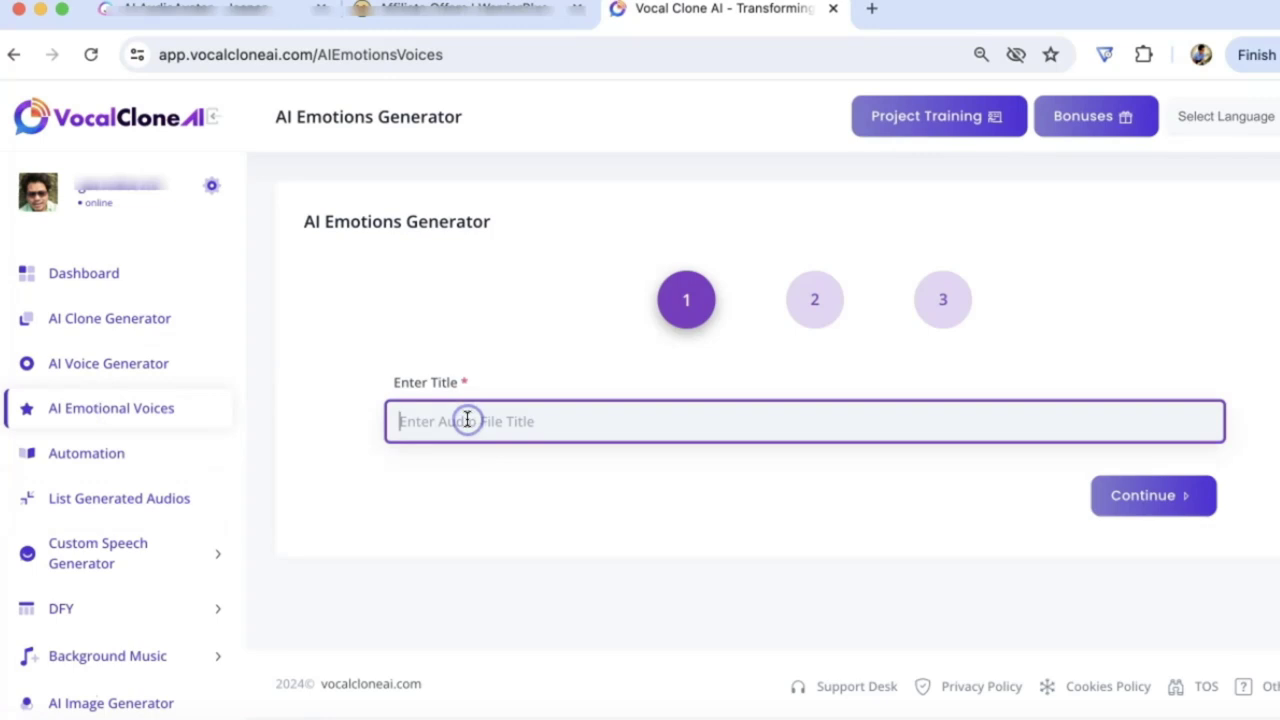
text(happy man)
click(1158, 492)
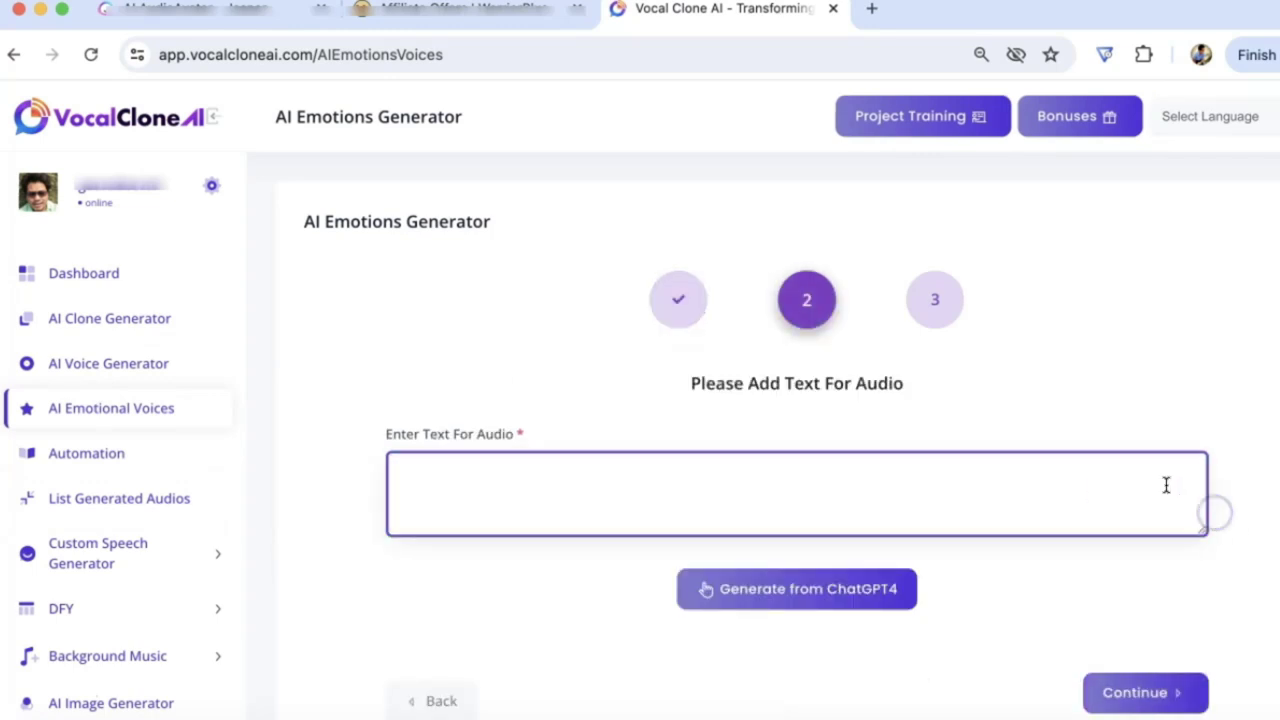
click(714, 491)
scroll(717, 497, down, 1)
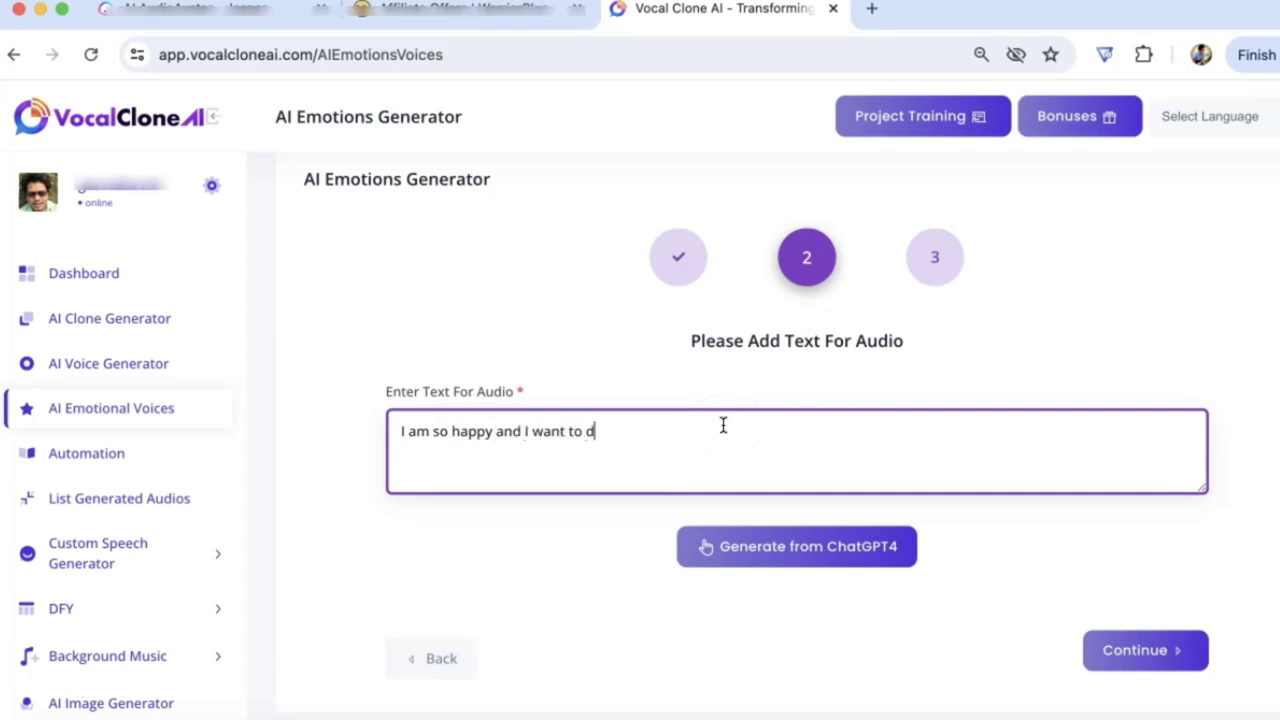
Keep Happy as the selected emotion
click(1108, 649)
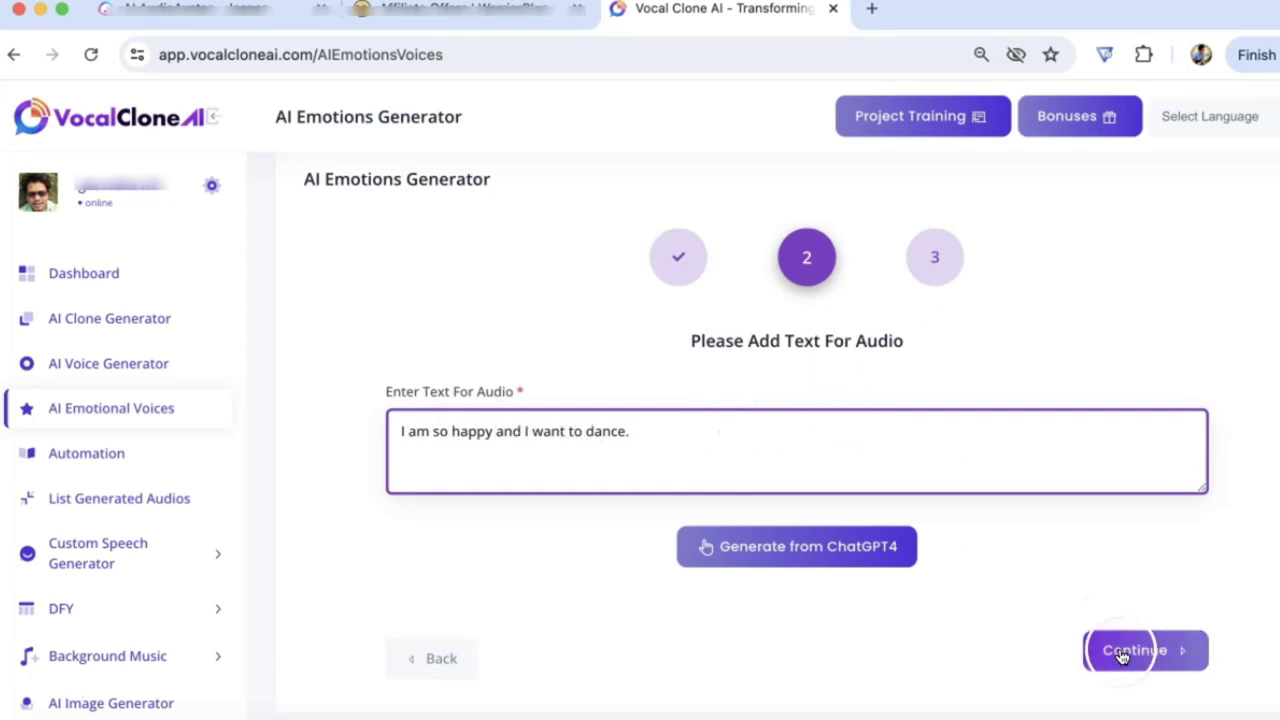
click(469, 388)
click(470, 383)
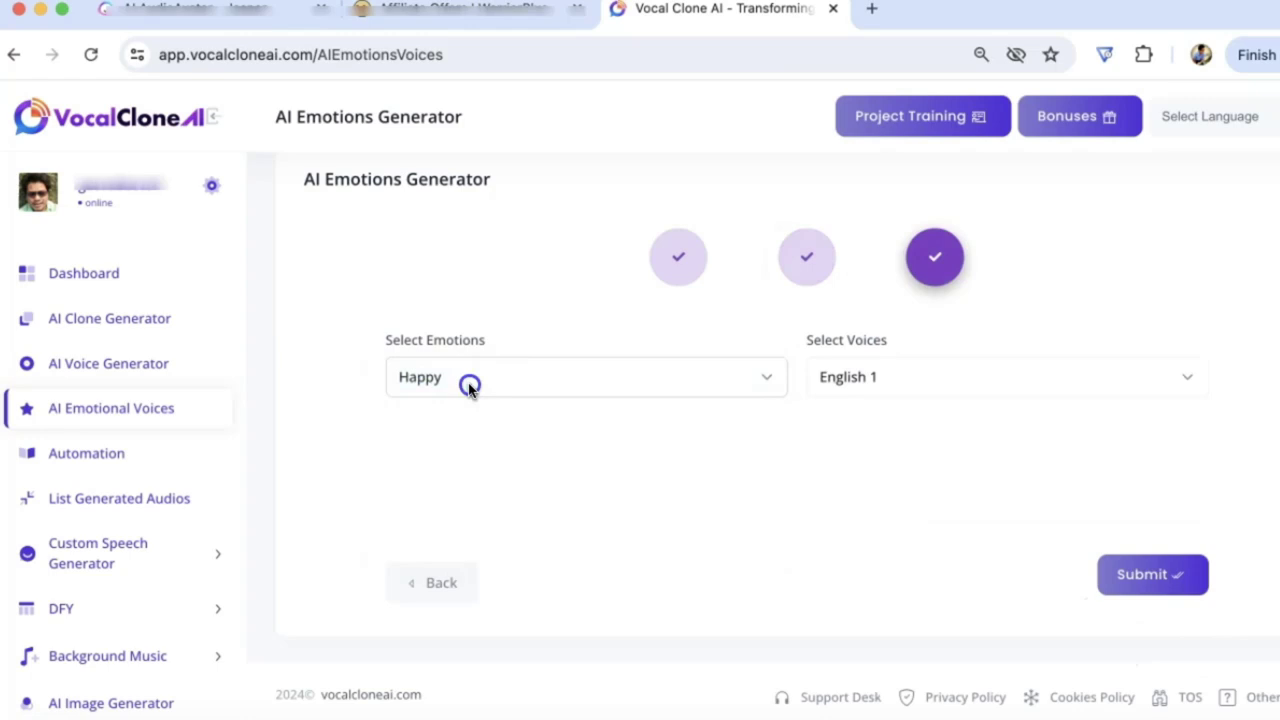
click(469, 383)
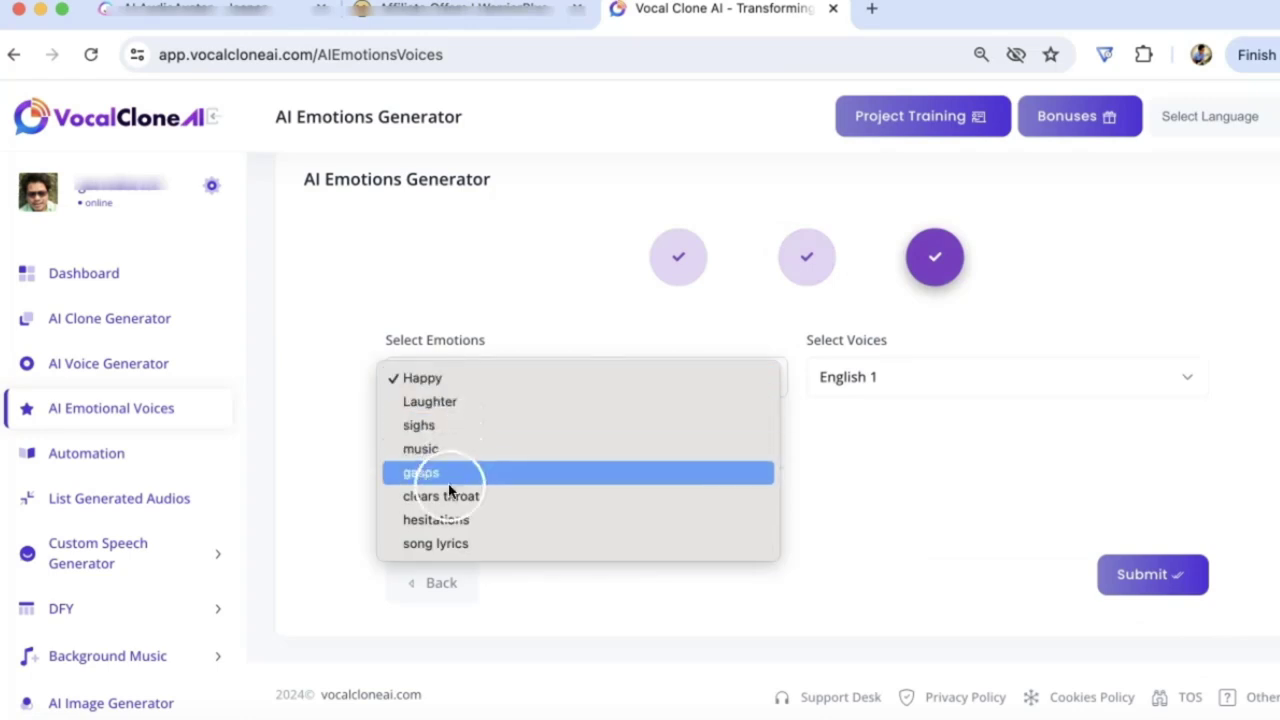
click(1044, 448)
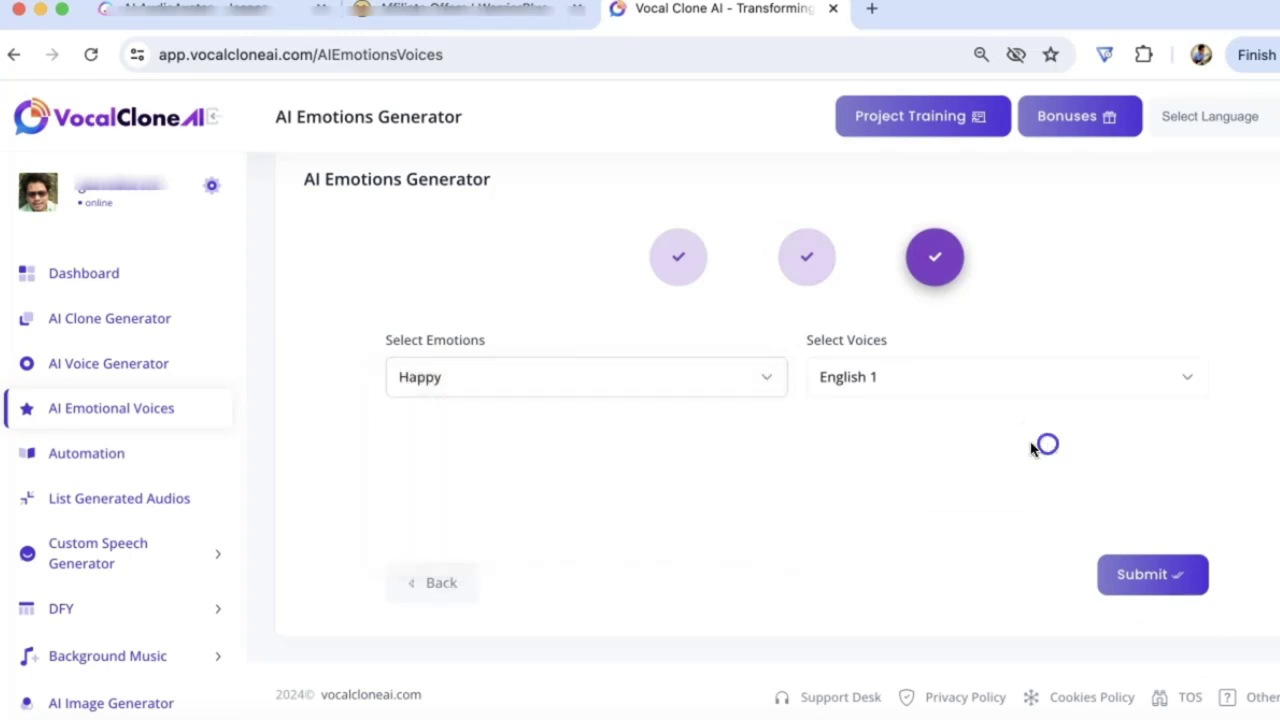
Keep English 1 as the voice and submit the happy voiceover for rendering
click(872, 385)
scroll(877, 495, down, 10)
scroll(877, 495, down, 10)
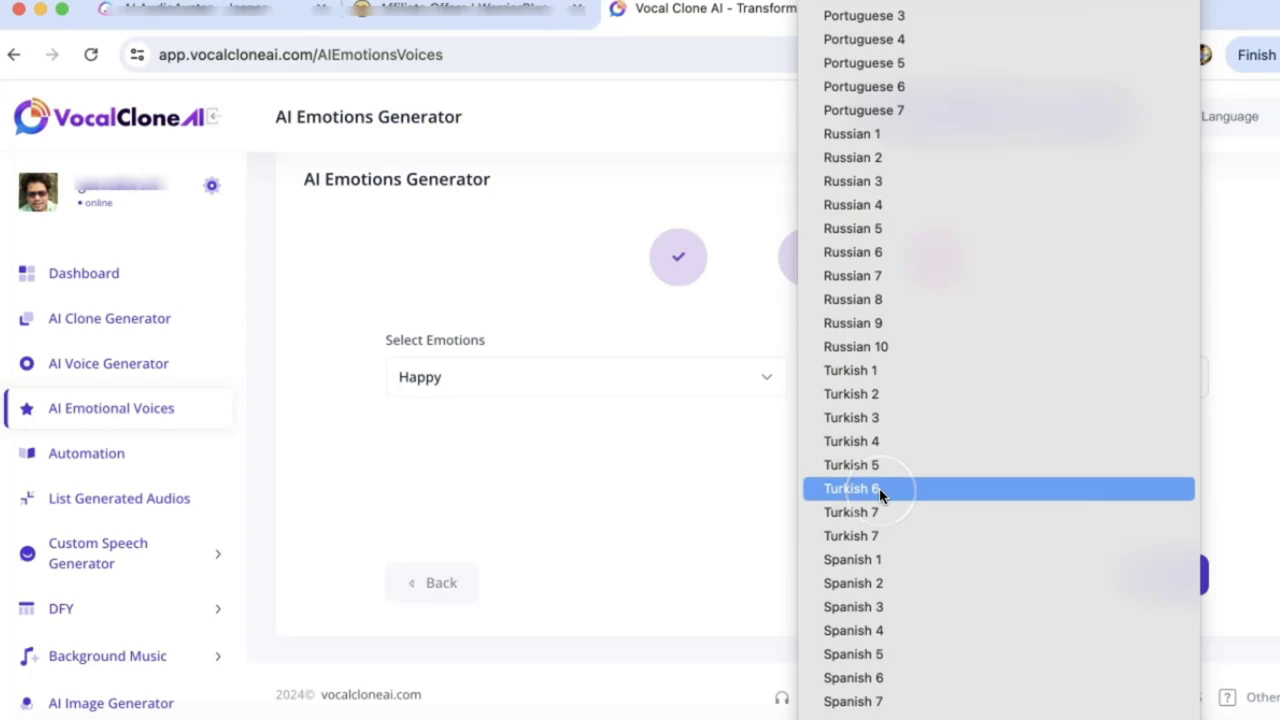
scroll(877, 493, up, 15)
click(853, 495)
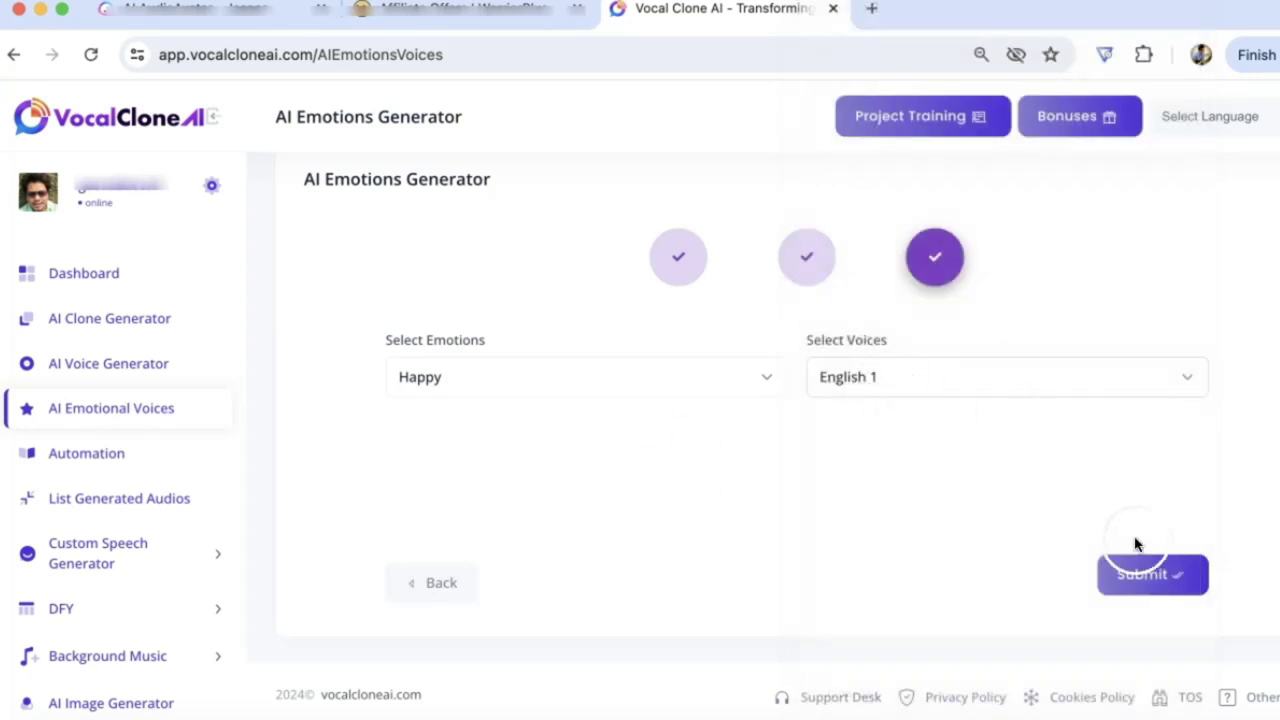
click(1137, 575)
click(668, 486)
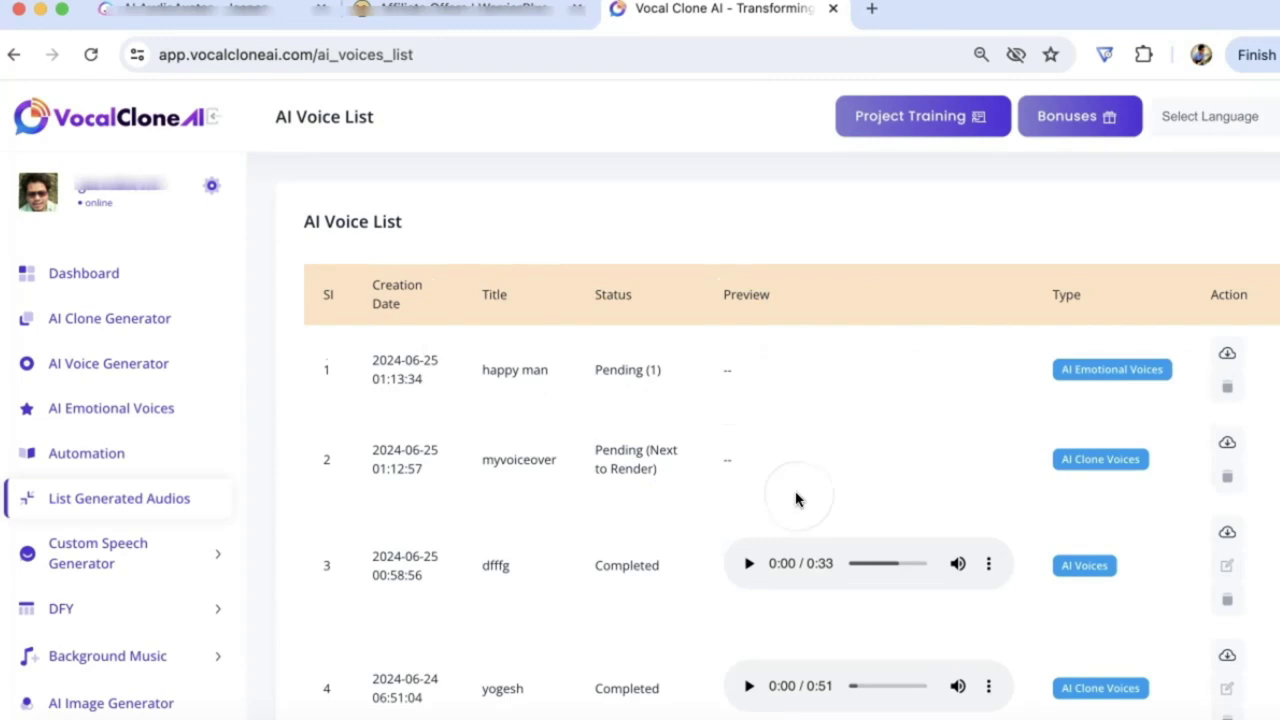
Open Custom Speech Generator Engine 1 and name the project testcustom
scroll(176, 507, down, 1)
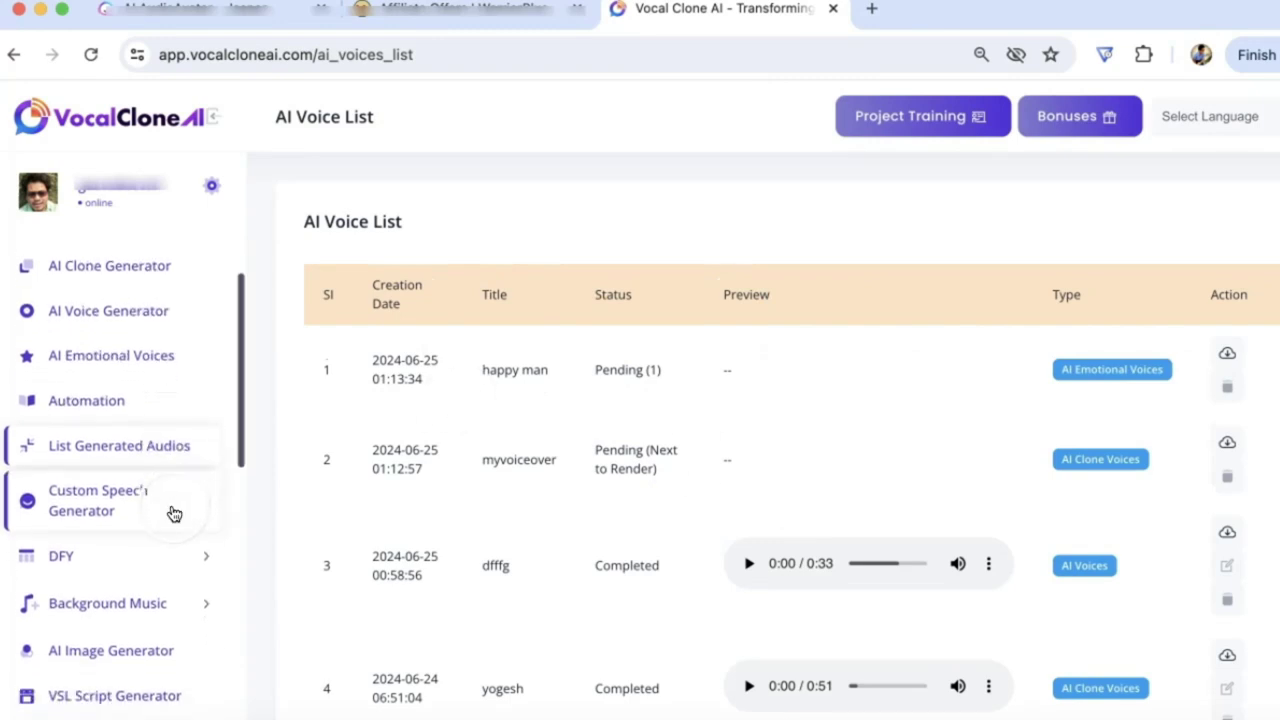
click(174, 511)
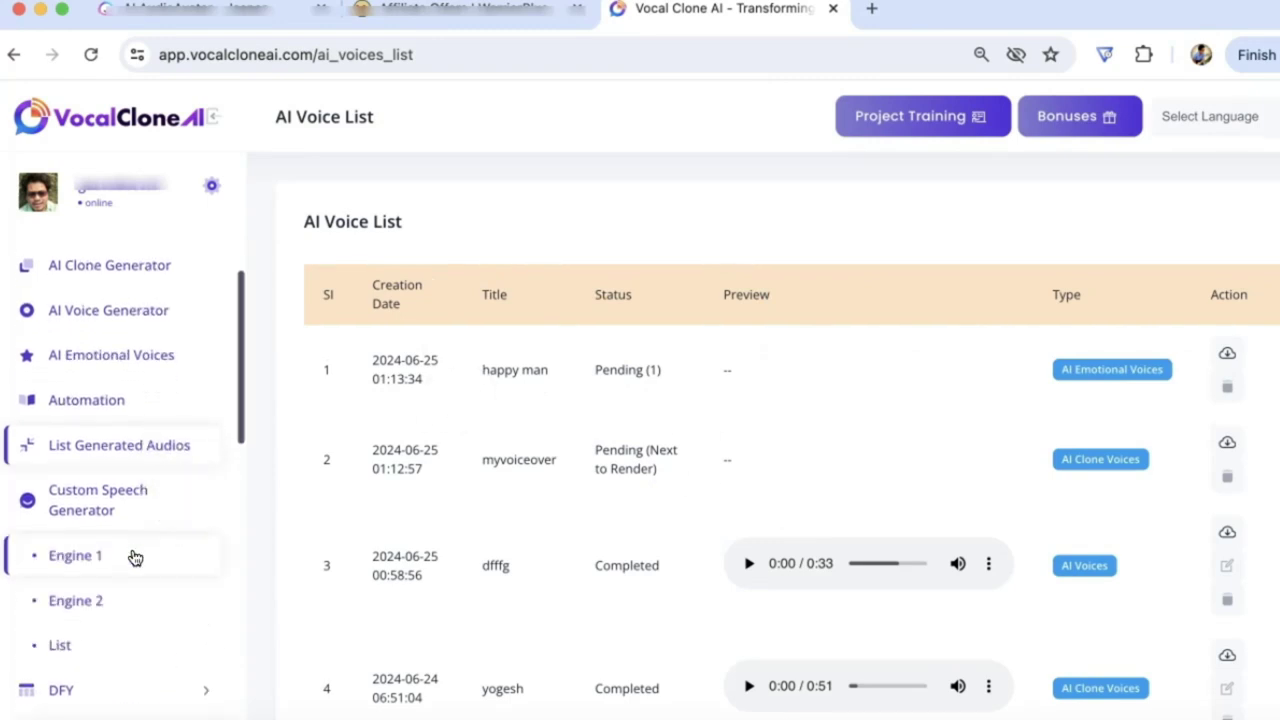
scroll(140, 557, down, 3)
click(122, 389)
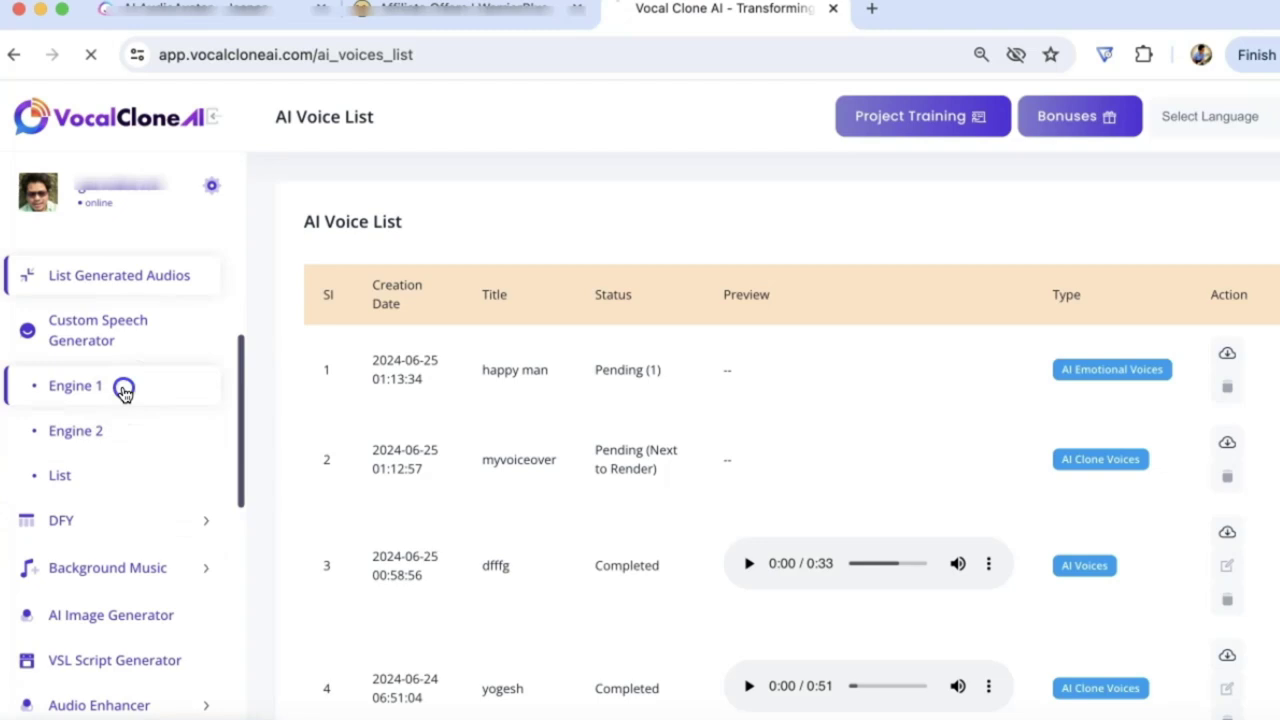
click(450, 281)
text(testcusto)
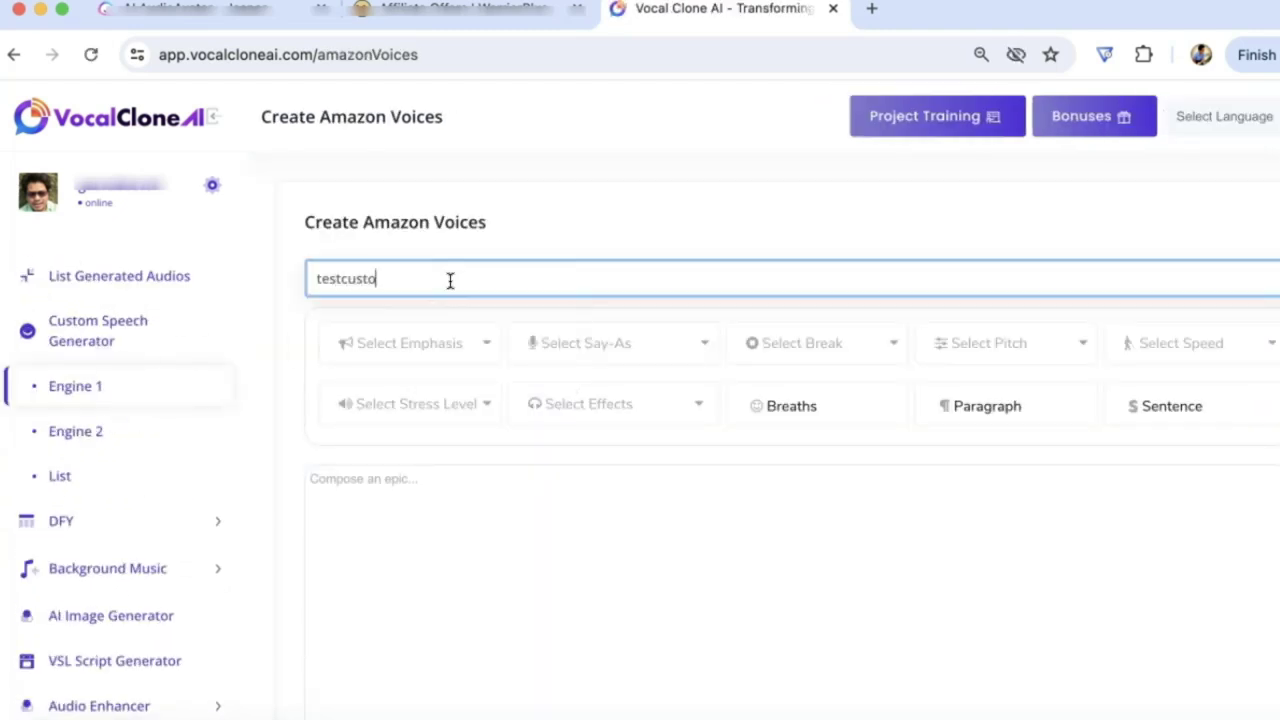
text(m)
scroll(514, 454, down, 5)
Generate the script with ChatGPT4 from the keyword 'affiliate marketing tips'
click(1114, 595)
text(a)
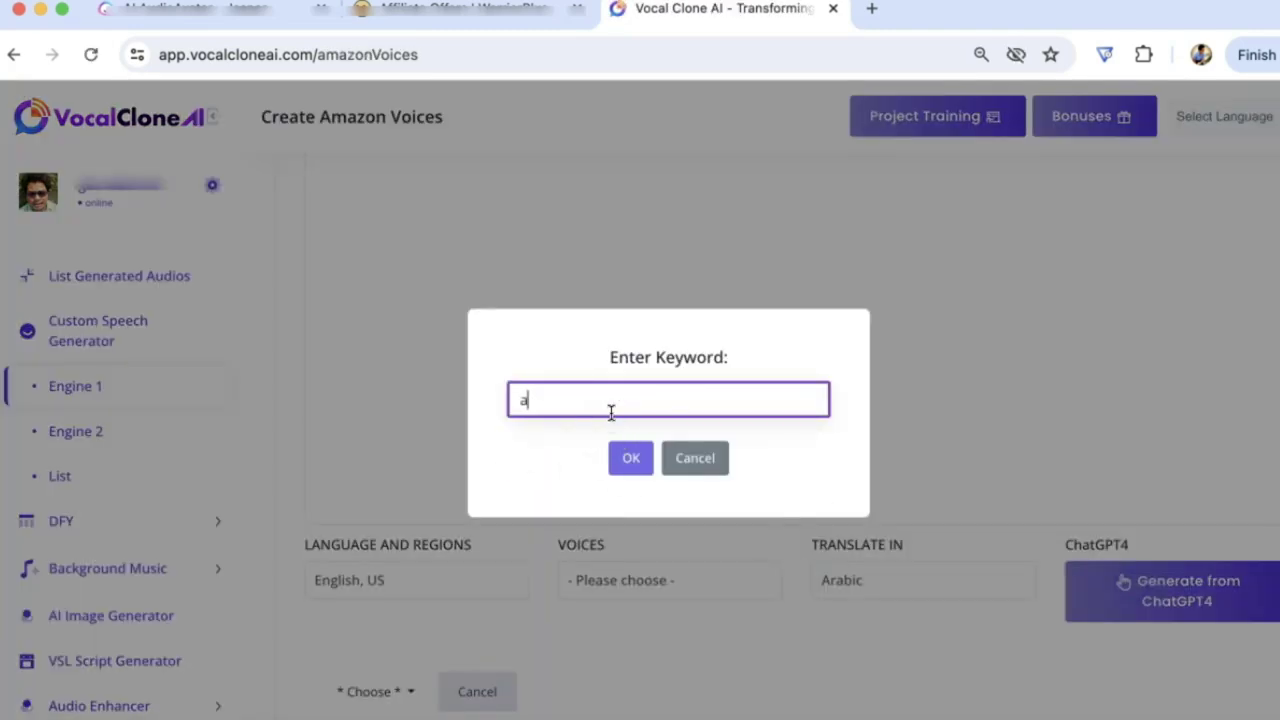
text(ffiliate makrketing tips)
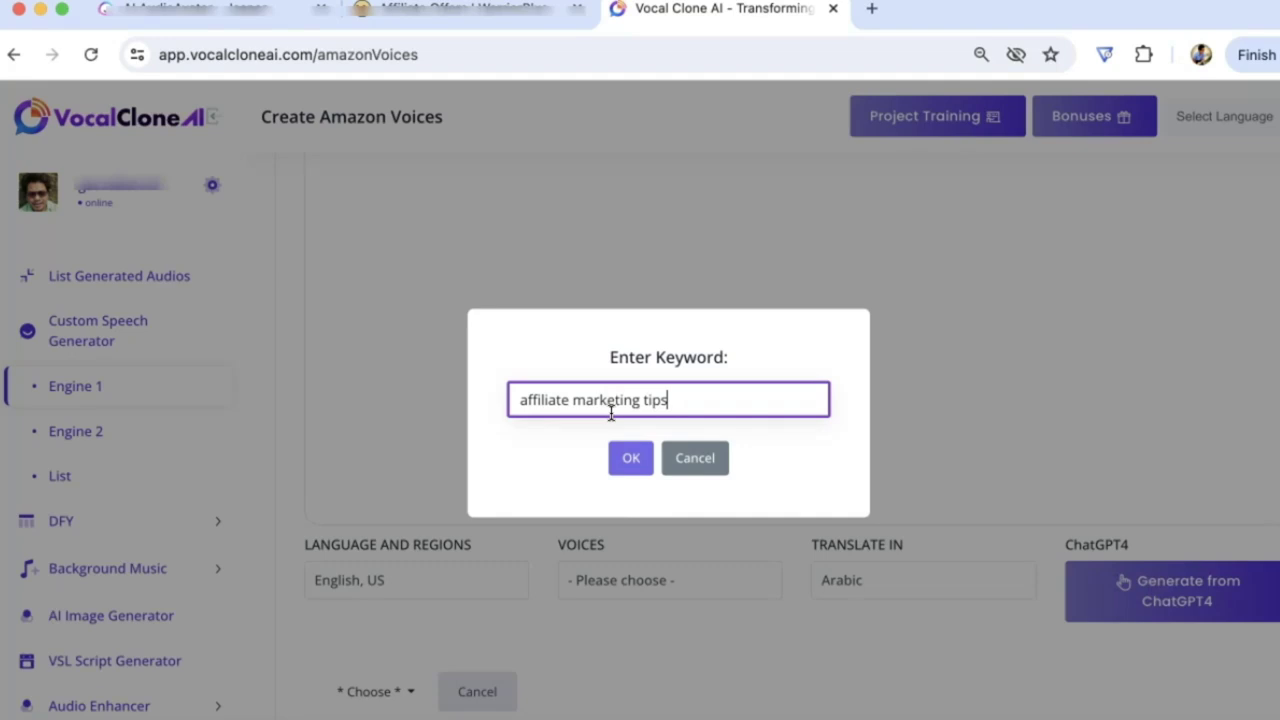
key(Return)
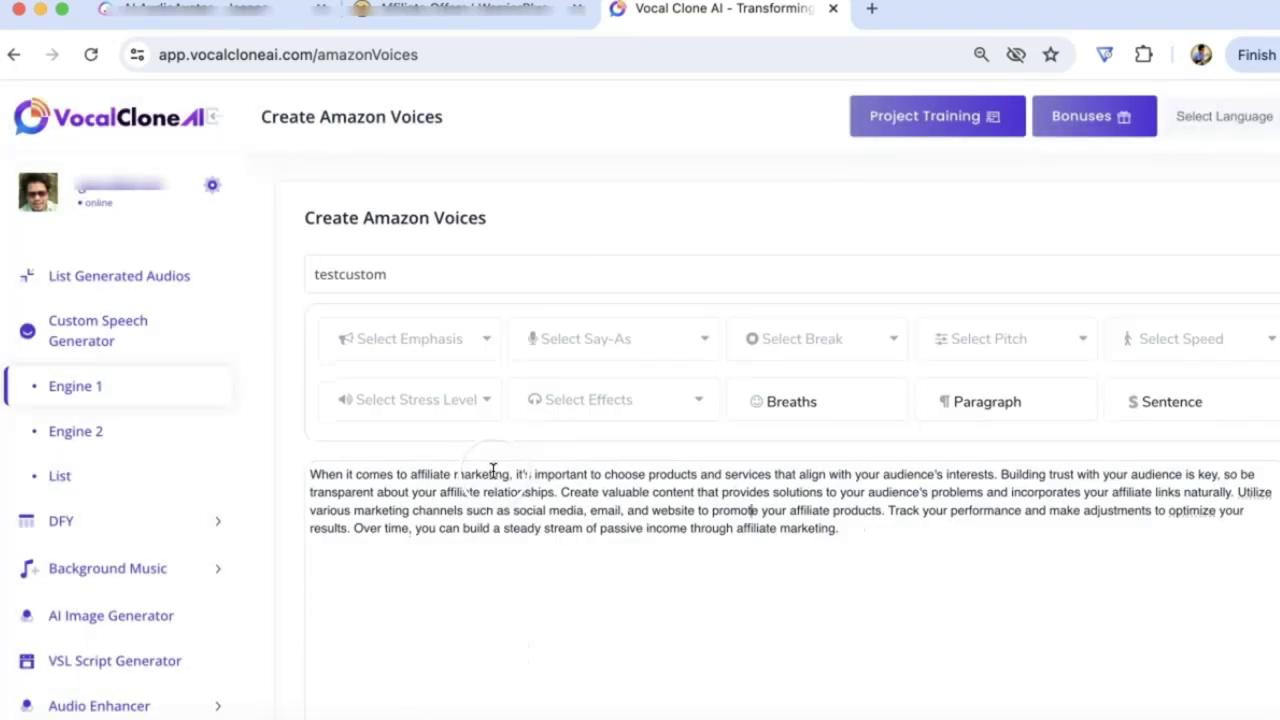
drag(512, 476, 298, 468)
Insert a 400ms pause before the opening phrase and raise 'it's important' pitch by 20%
click(440, 336)
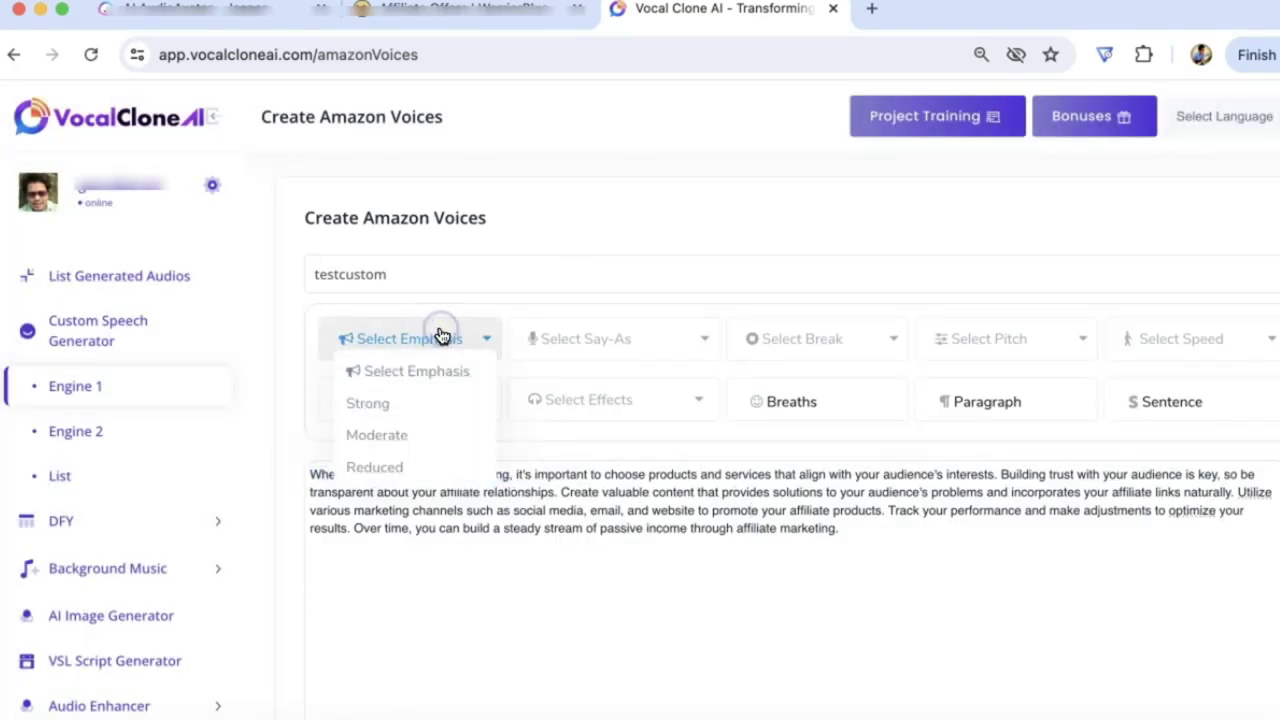
click(440, 336)
drag(512, 474, 285, 458)
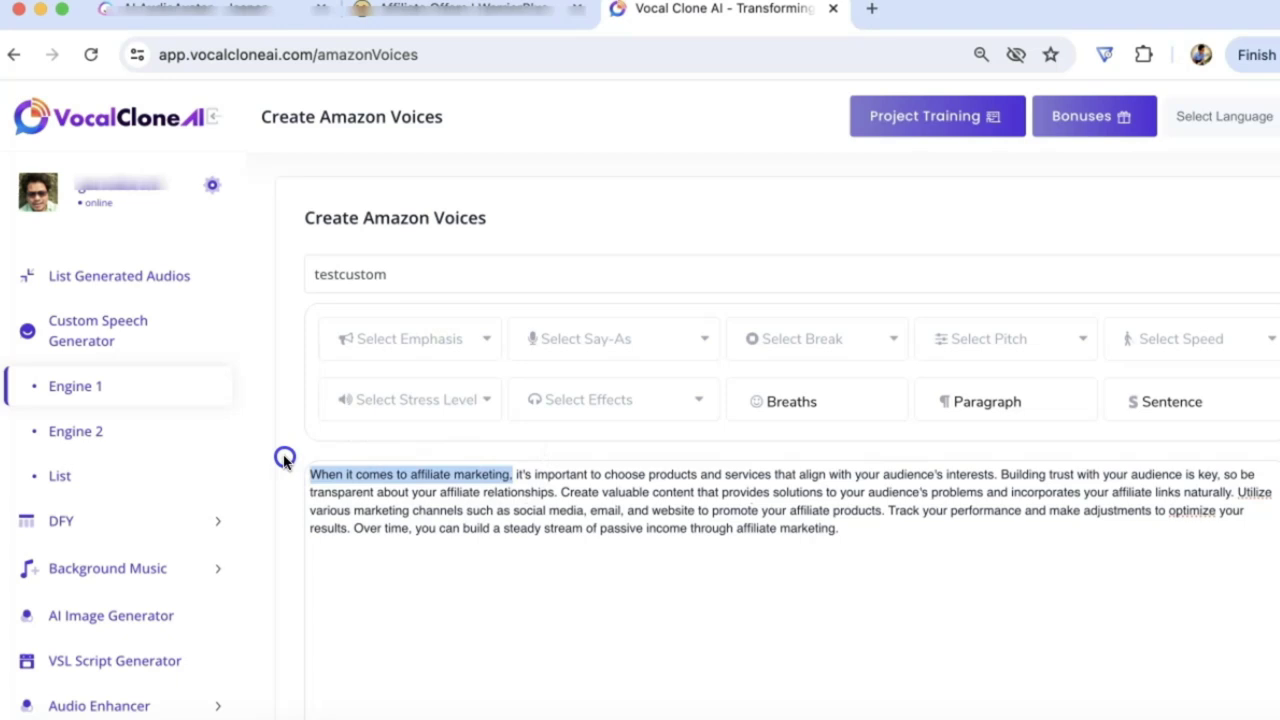
click(758, 339)
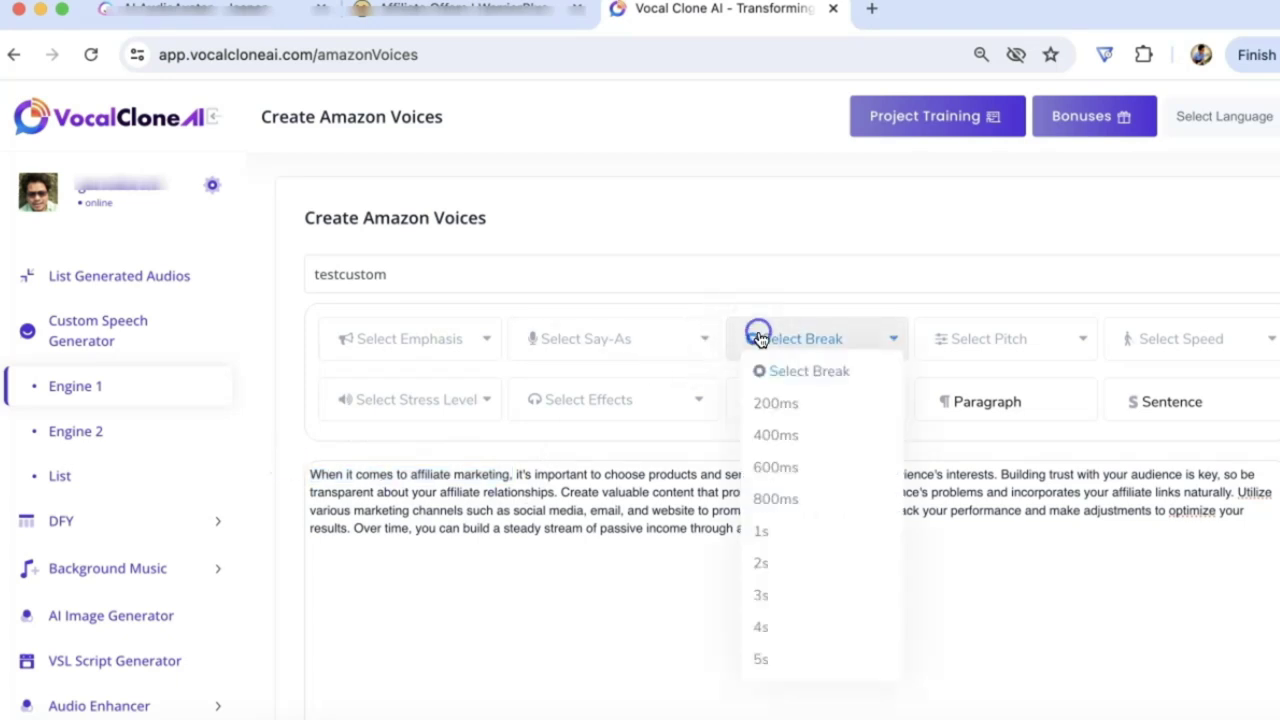
click(778, 435)
click(509, 477)
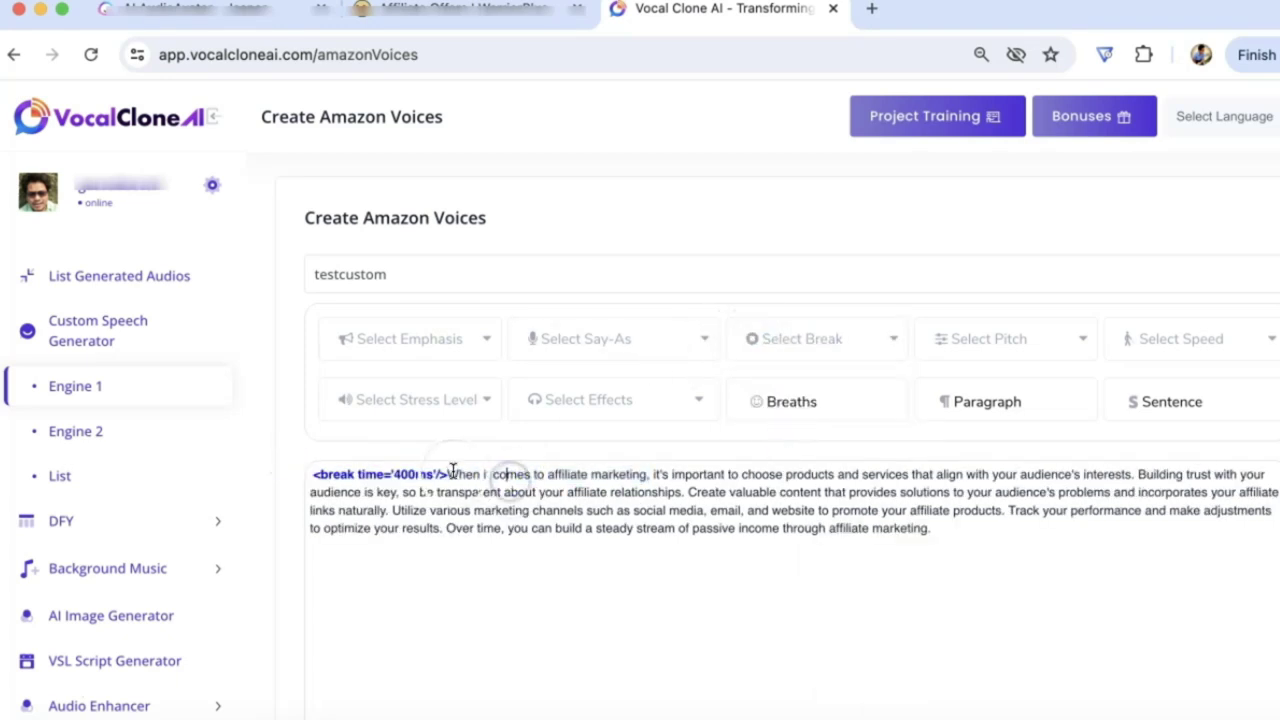
drag(652, 476, 734, 480)
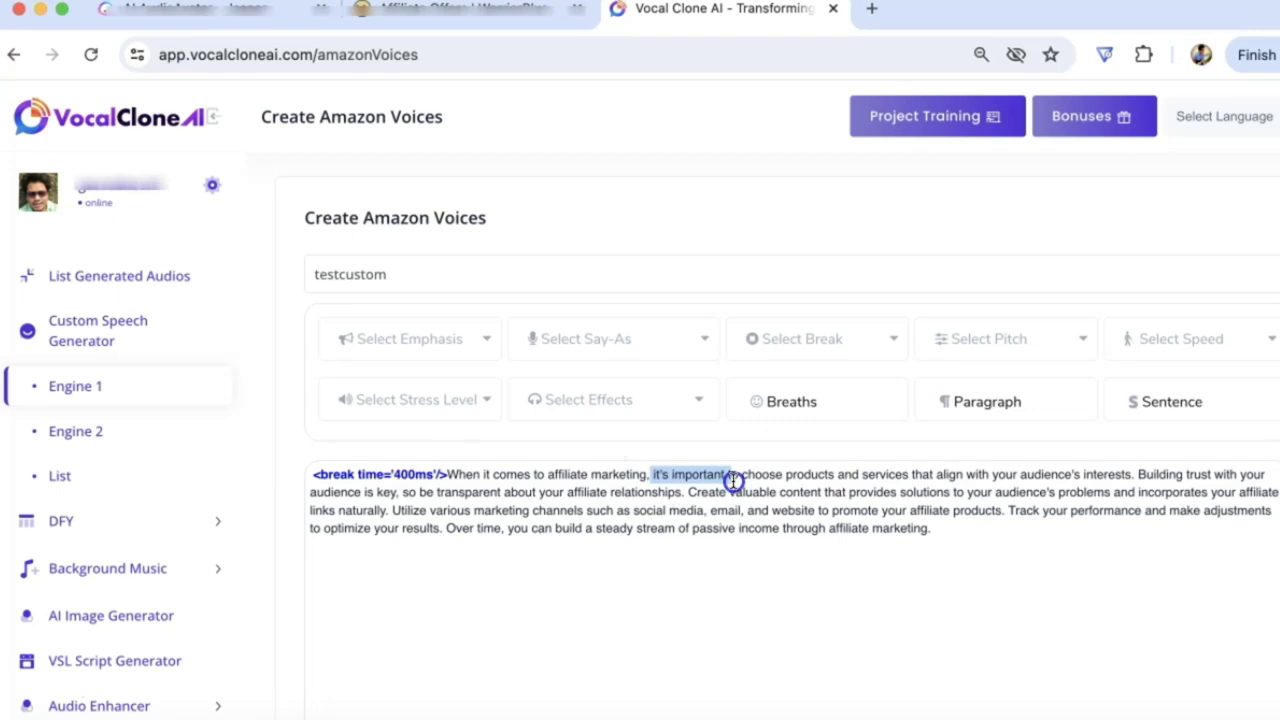
click(994, 345)
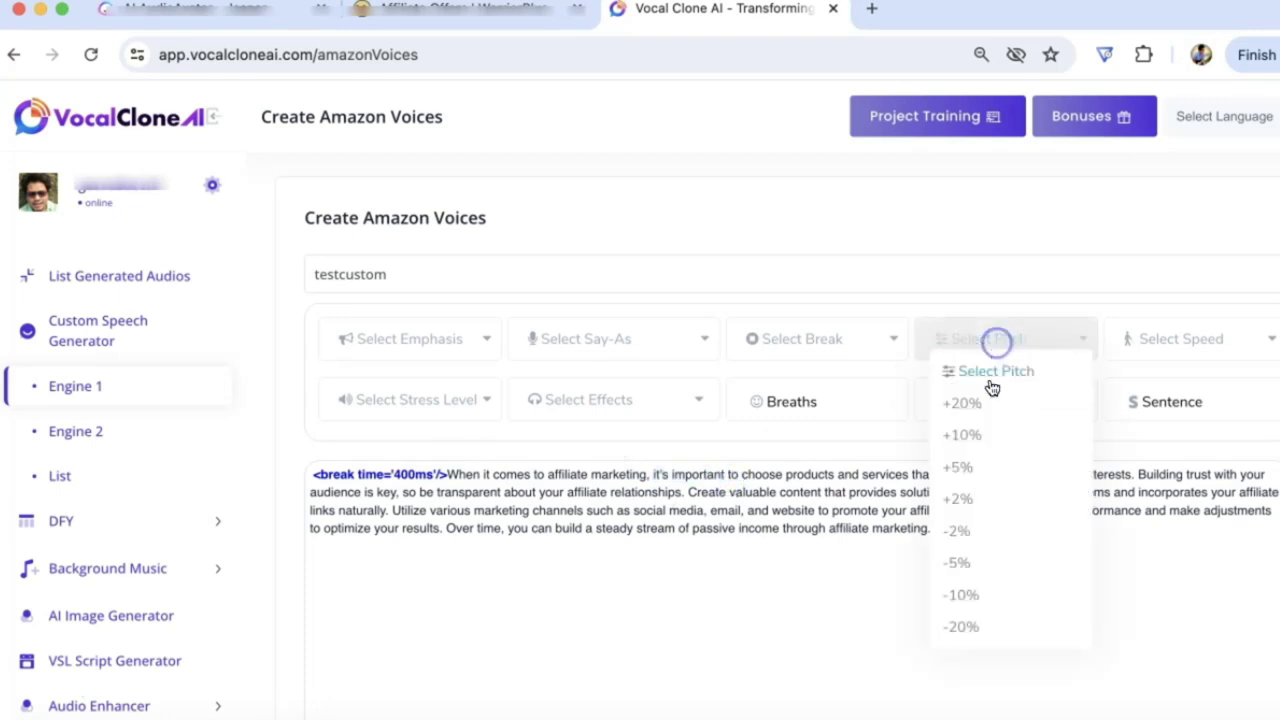
click(978, 404)
Set the building-trust sentence to Fast speed
drag(937, 494, 1070, 497)
click(1183, 330)
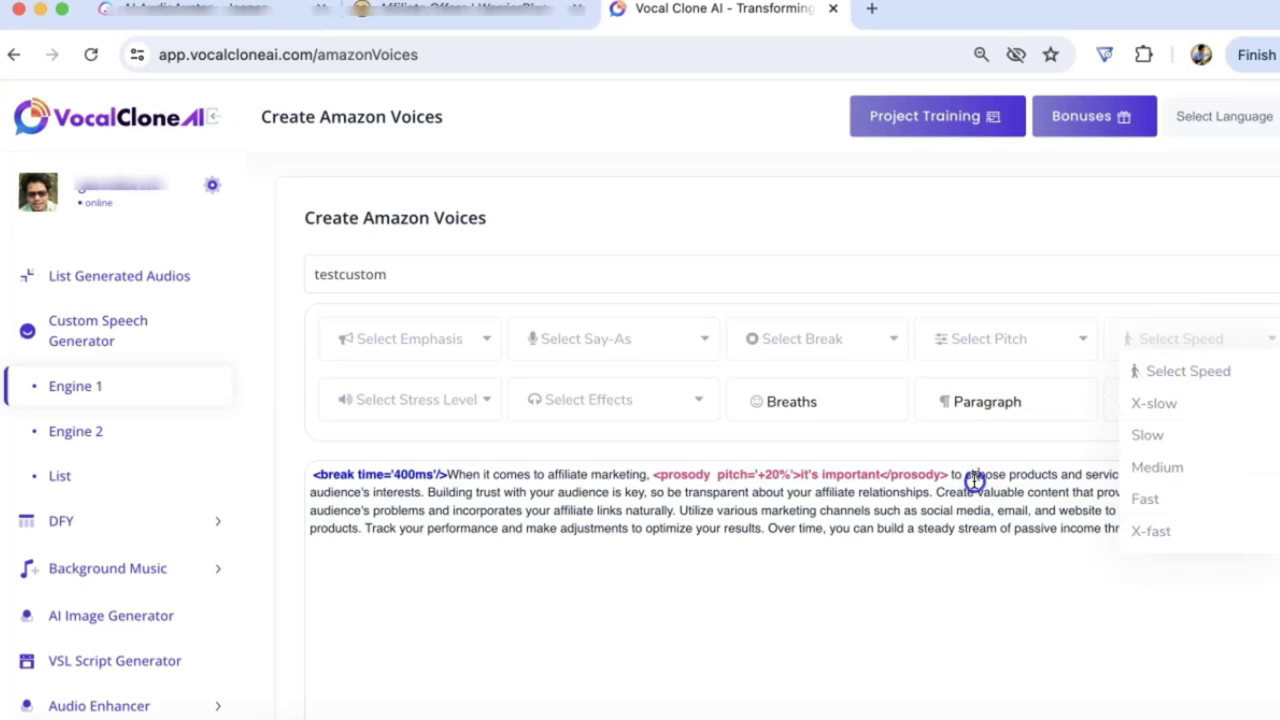
drag(952, 477, 514, 494)
drag(430, 492, 935, 490)
click(1148, 337)
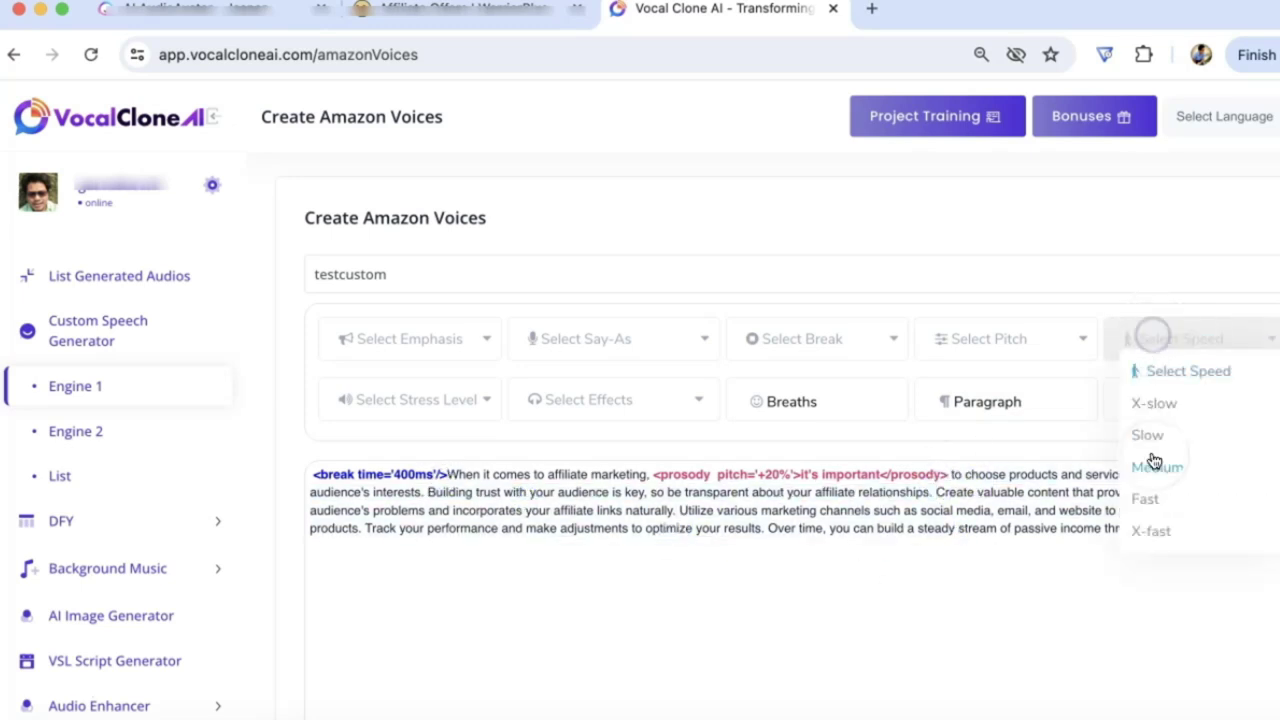
click(1149, 494)
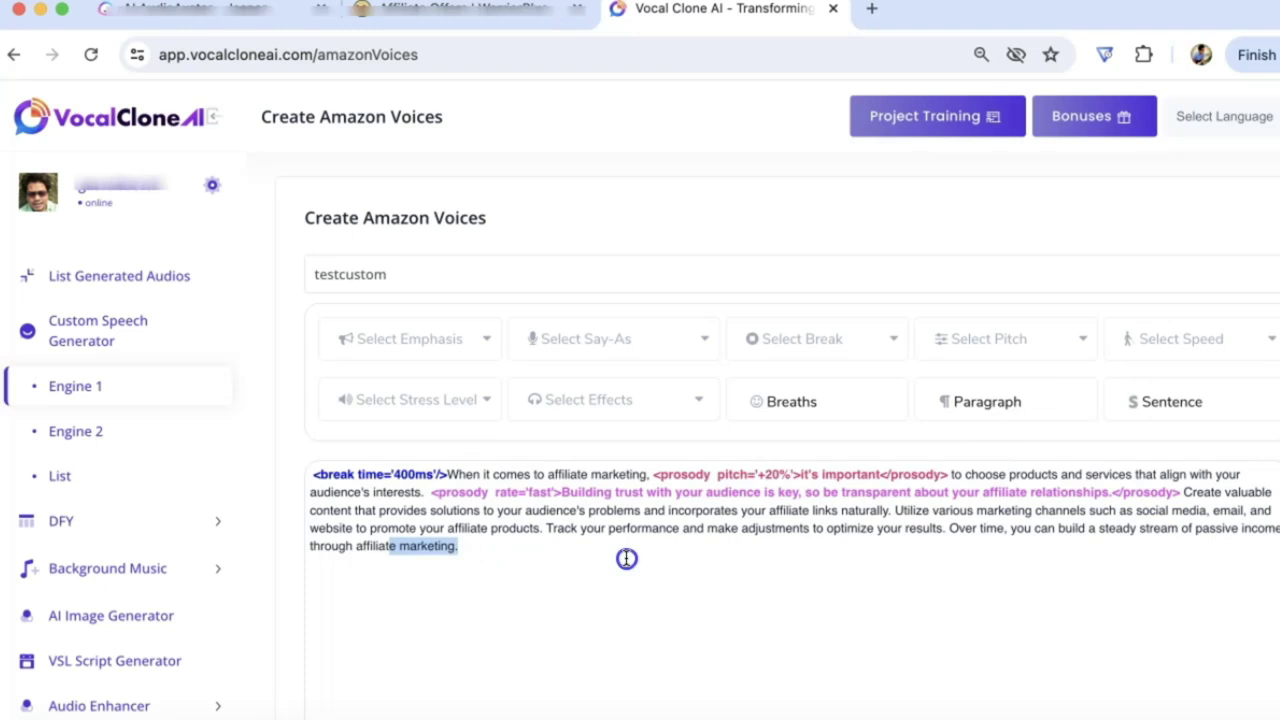
Apply the Whispered effect to the 'Track your performance' sentence
drag(545, 528, 945, 530)
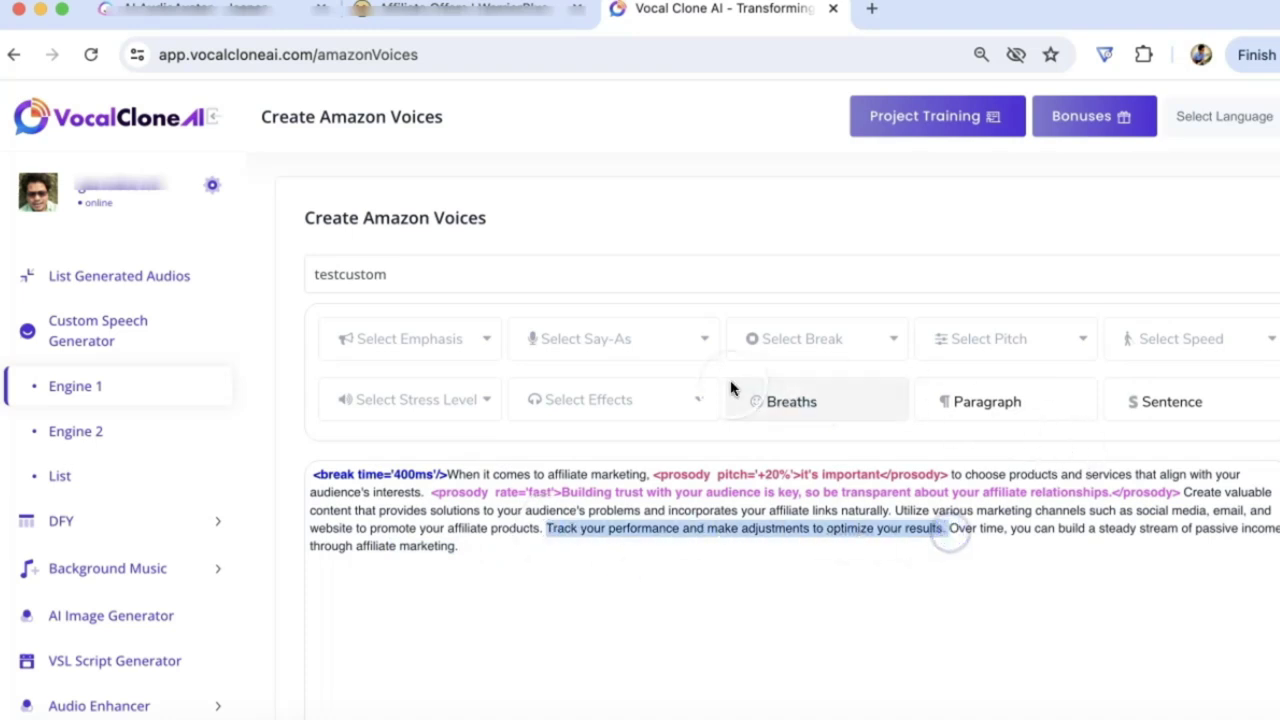
click(600, 401)
click(580, 495)
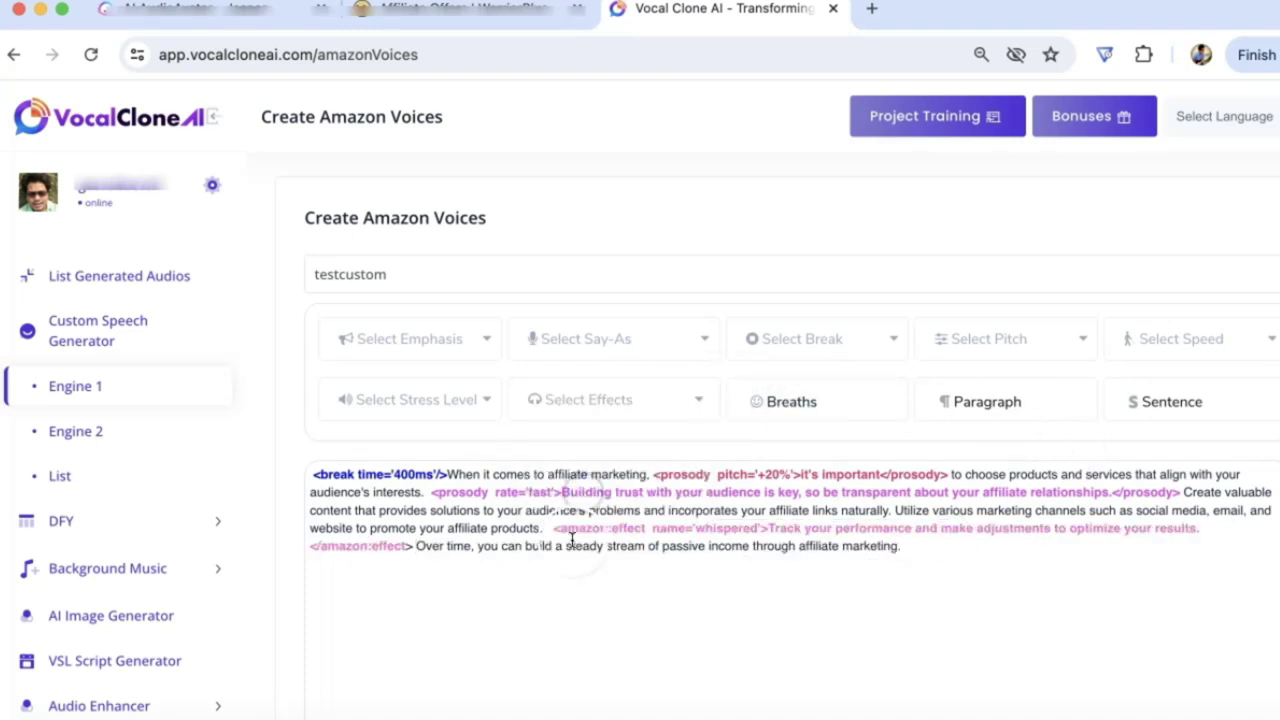
scroll(571, 540, down, 5)
Choose English, US language, Joanna, Female (Neural) voice, and Arabic as translation language
click(402, 556)
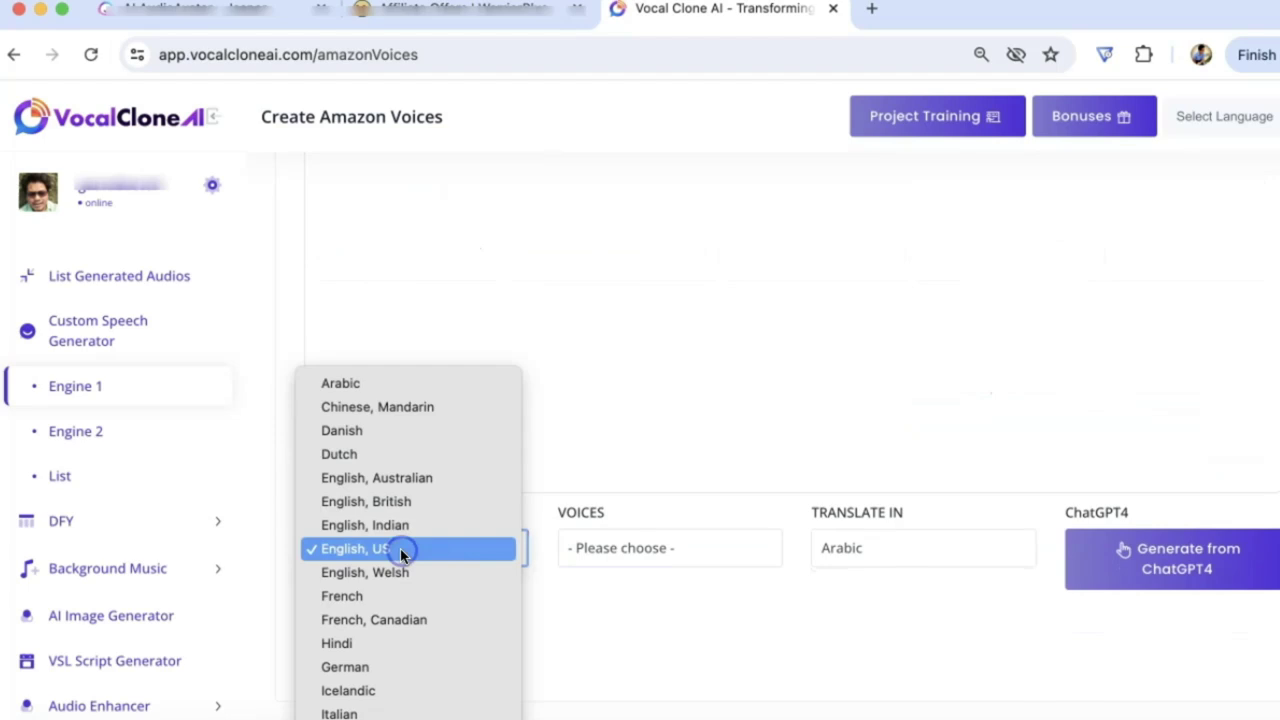
click(401, 550)
scroll(646, 551, down, 1)
click(680, 484)
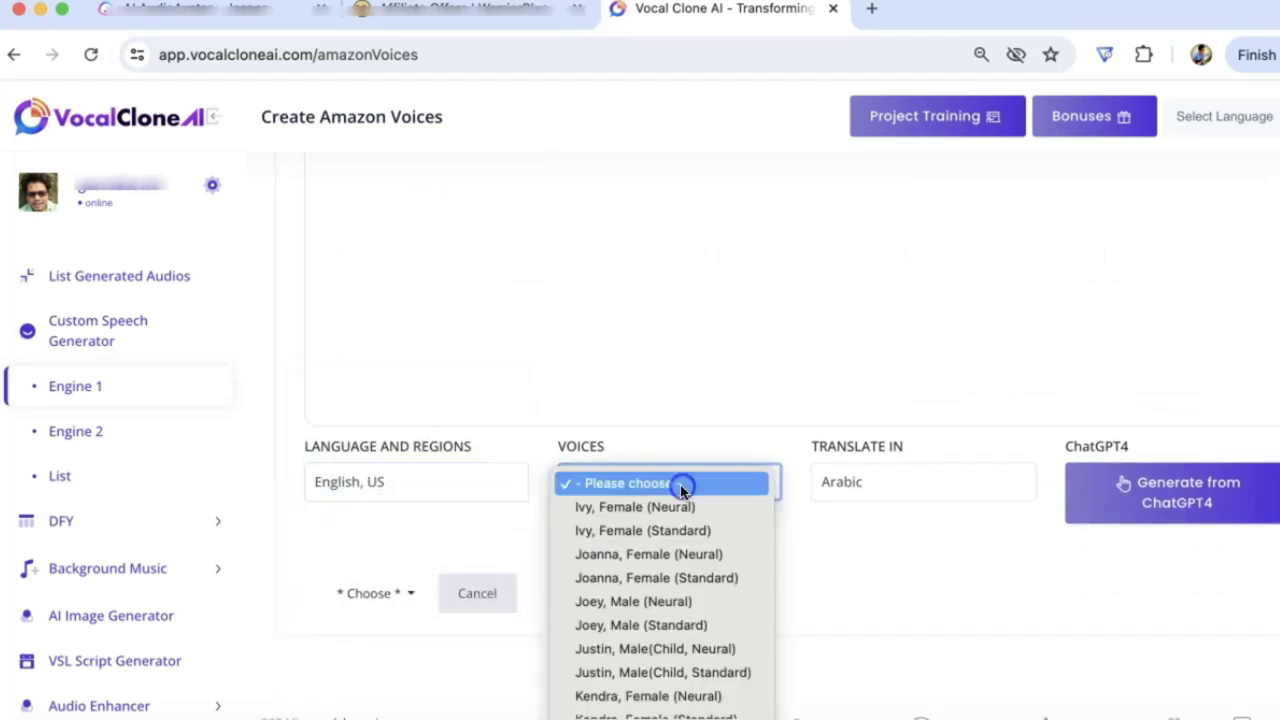
click(660, 550)
scroll(795, 540, down, 1)
click(864, 474)
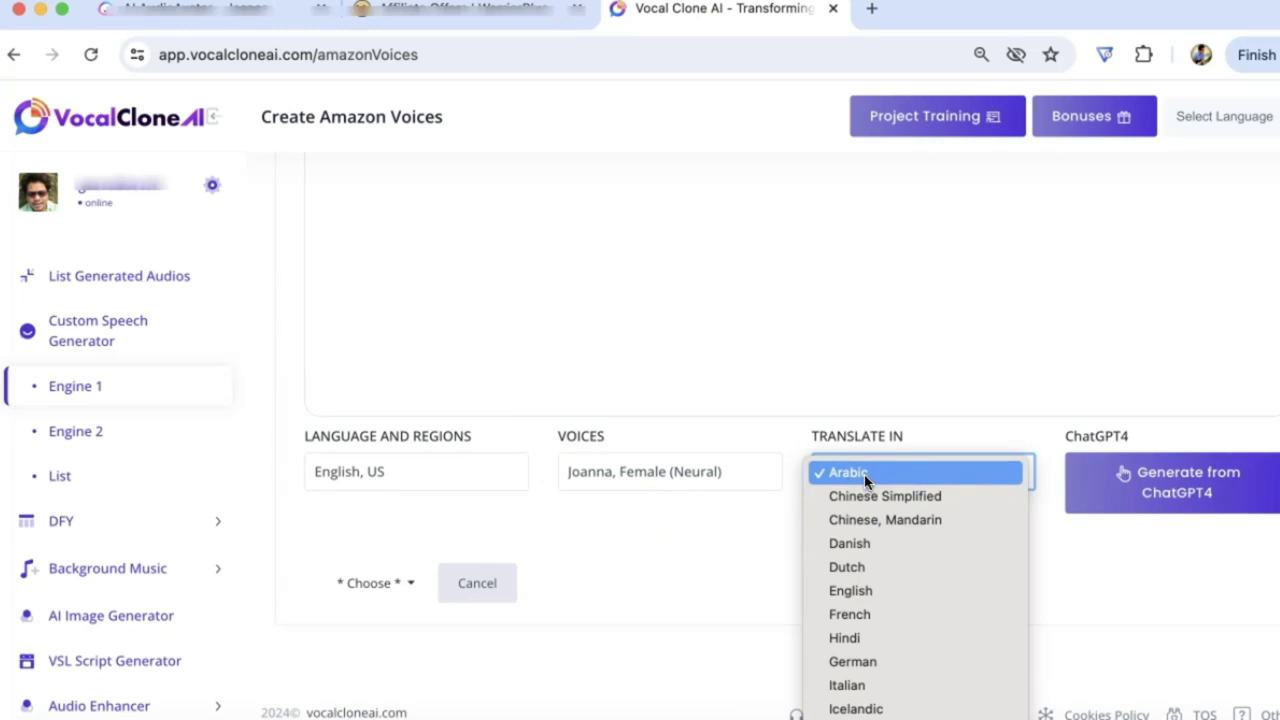
click(864, 474)
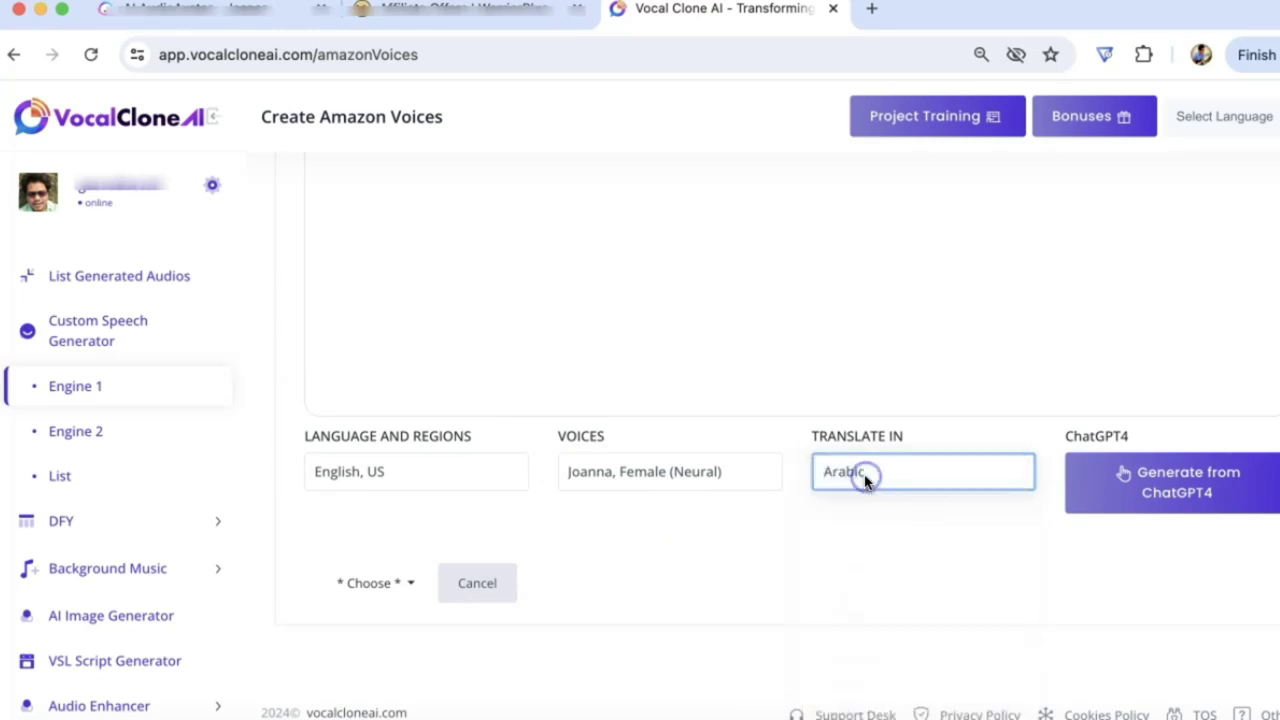
click(870, 475)
click(870, 474)
Pick Translate Text from the script's Choose actions list
click(348, 585)
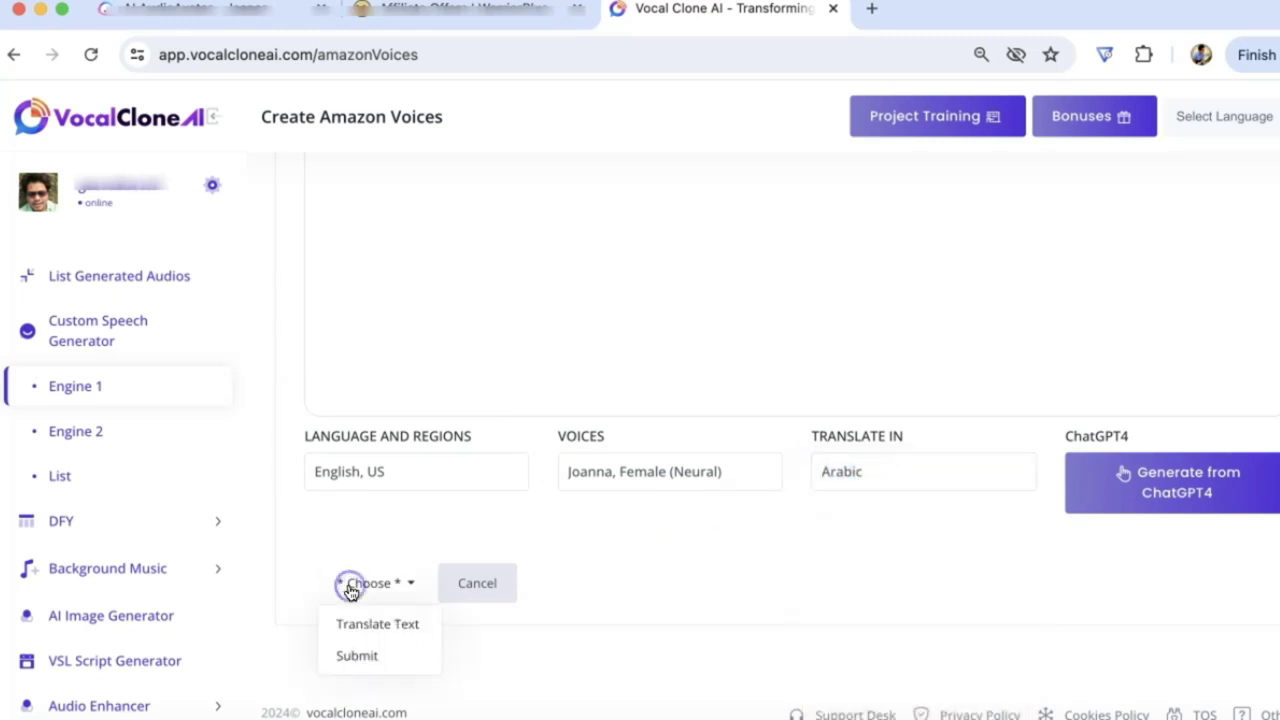
click(361, 632)
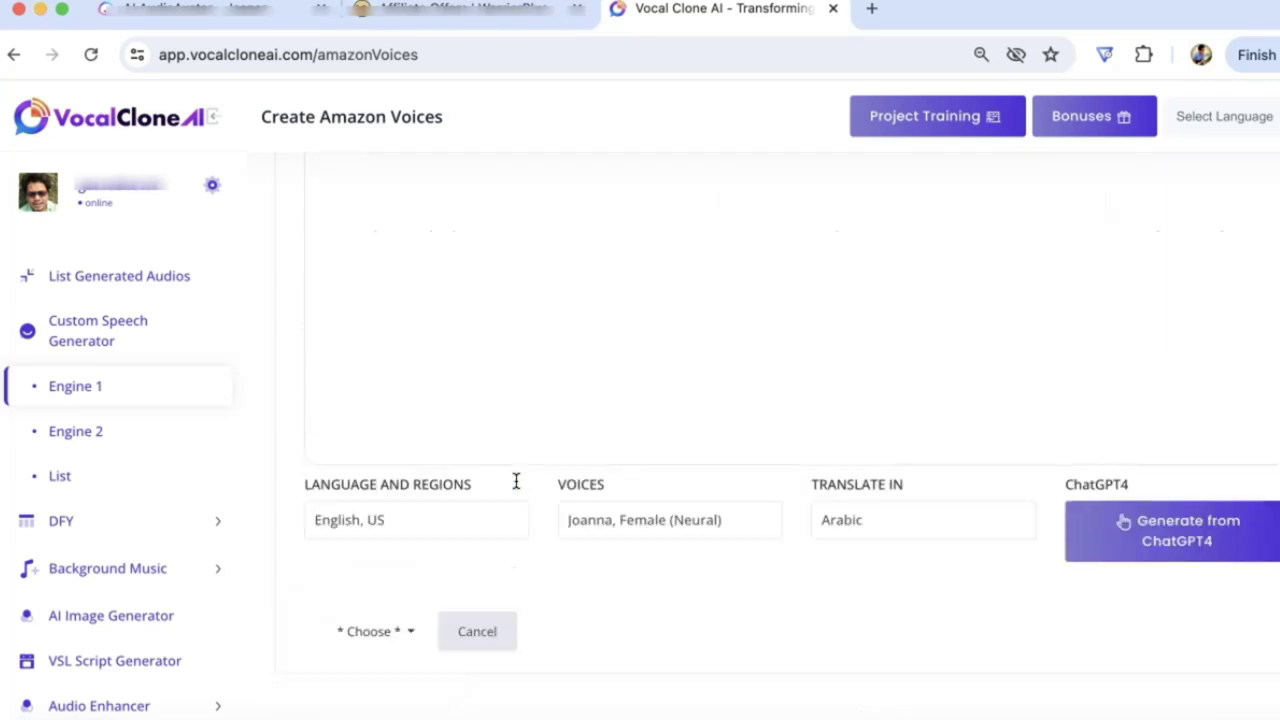
click(378, 632)
Translate the script into Arabic, then play myvoiceover from the generated audios list
click(383, 664)
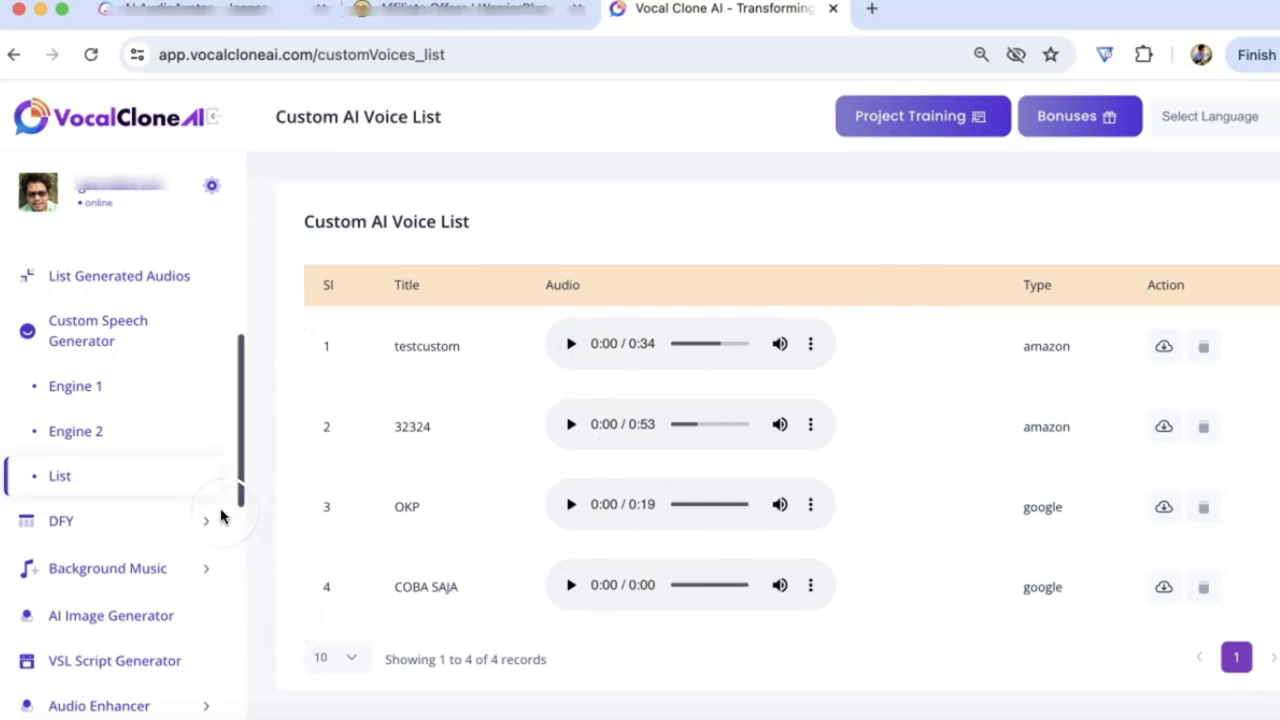
click(160, 279)
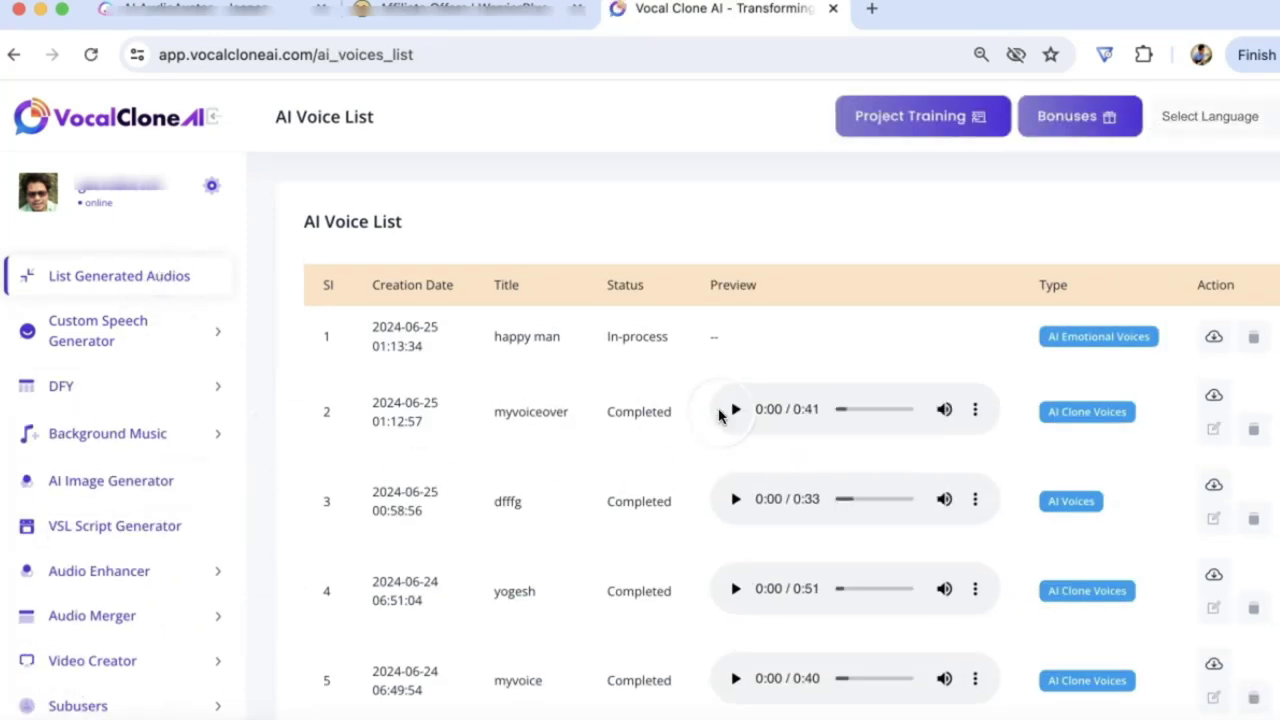
click(737, 412)
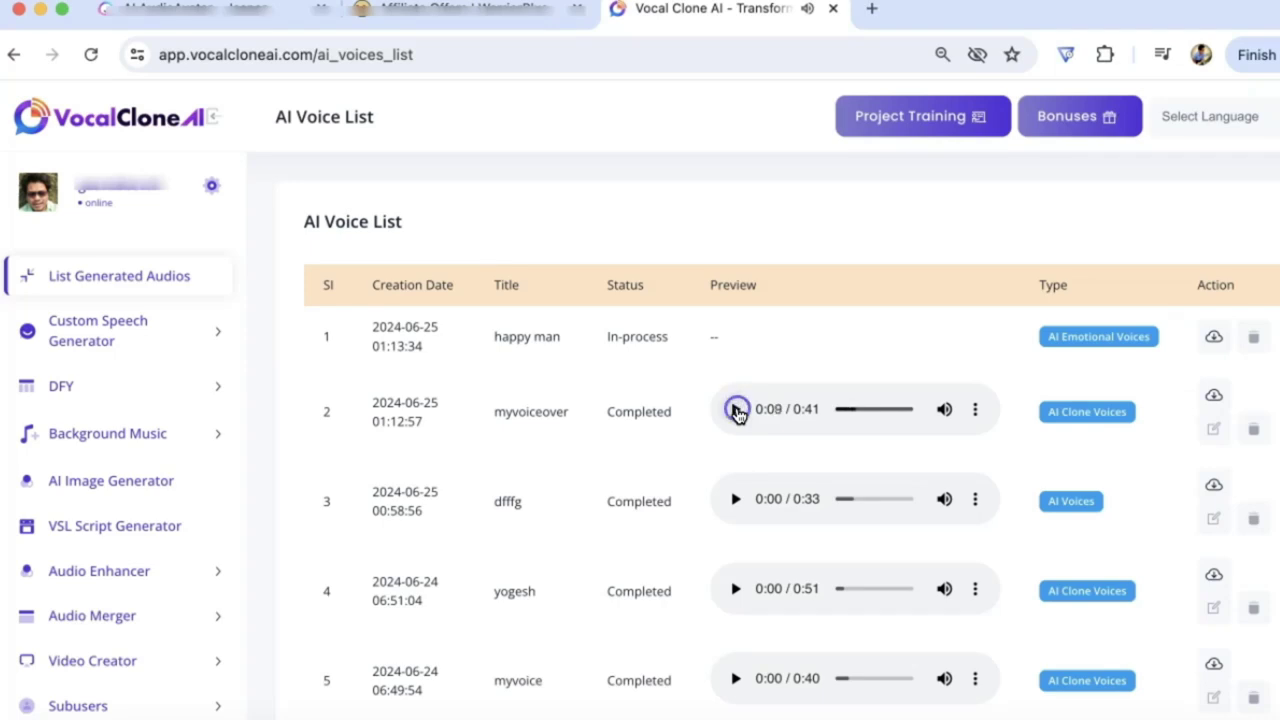
click(152, 409)
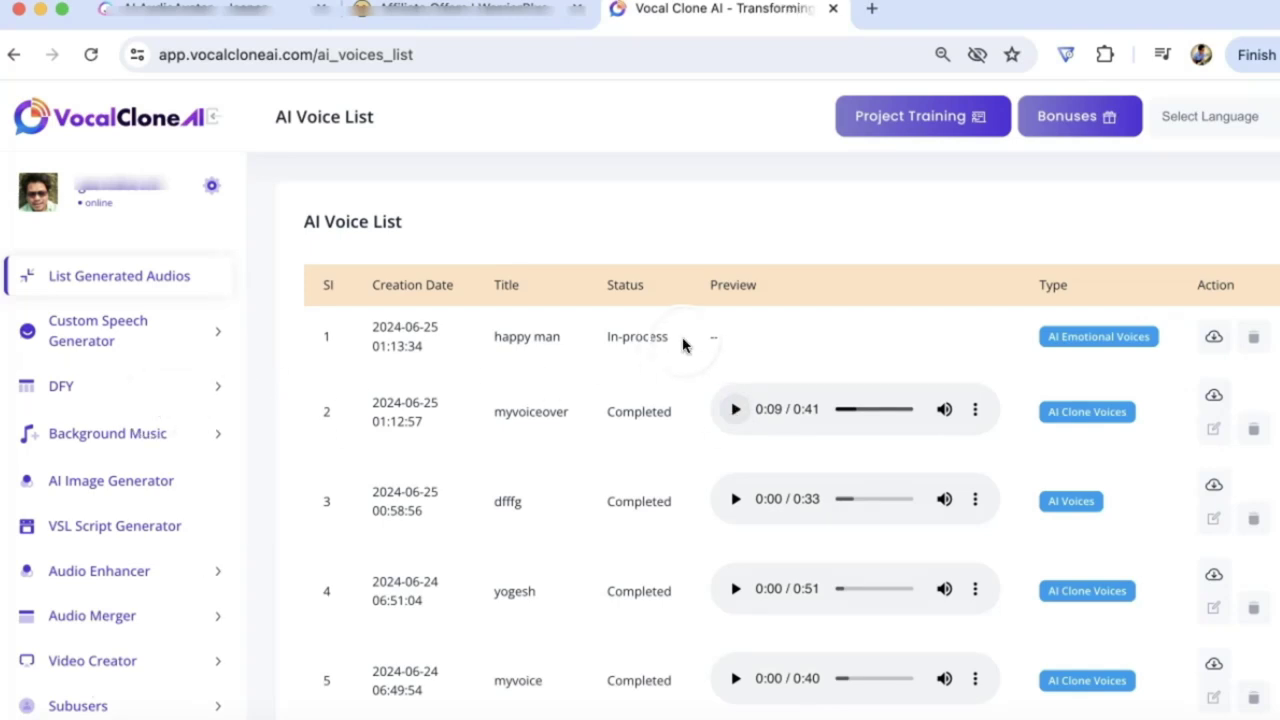
Open the Custom AI Voice List and play the testcustom voiceover, stopping it at 0:30
click(152, 320)
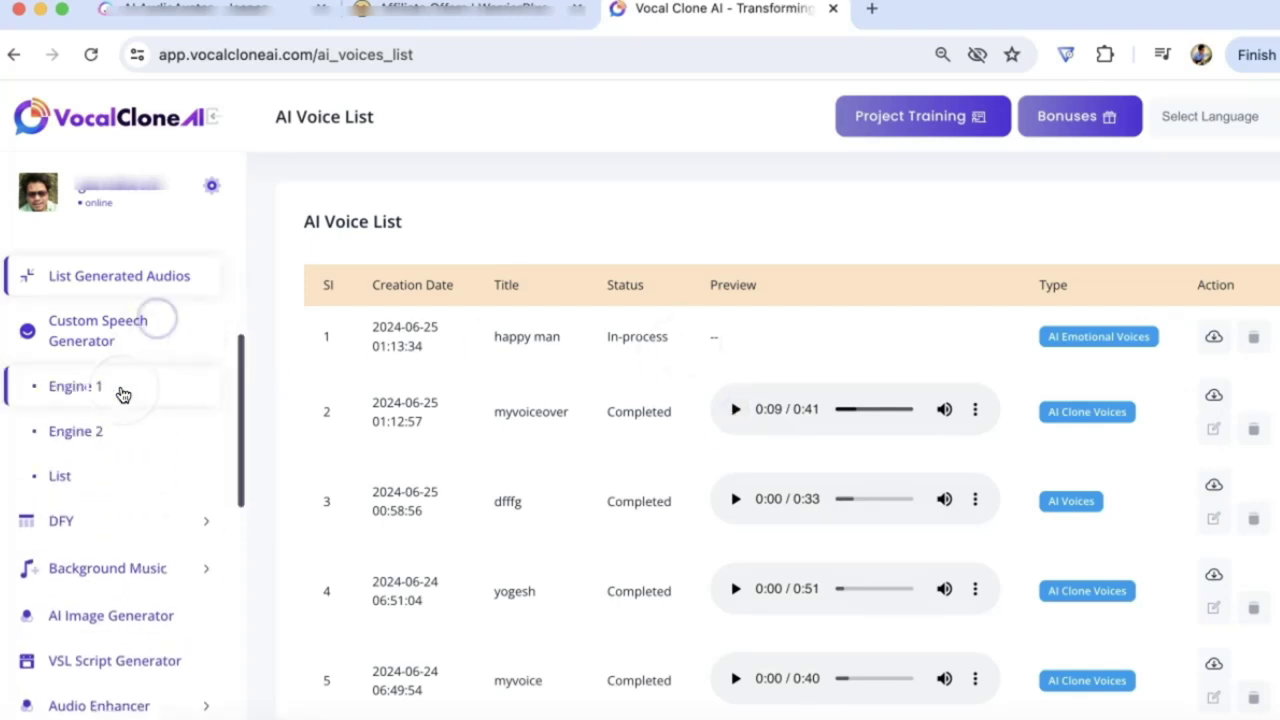
click(128, 390)
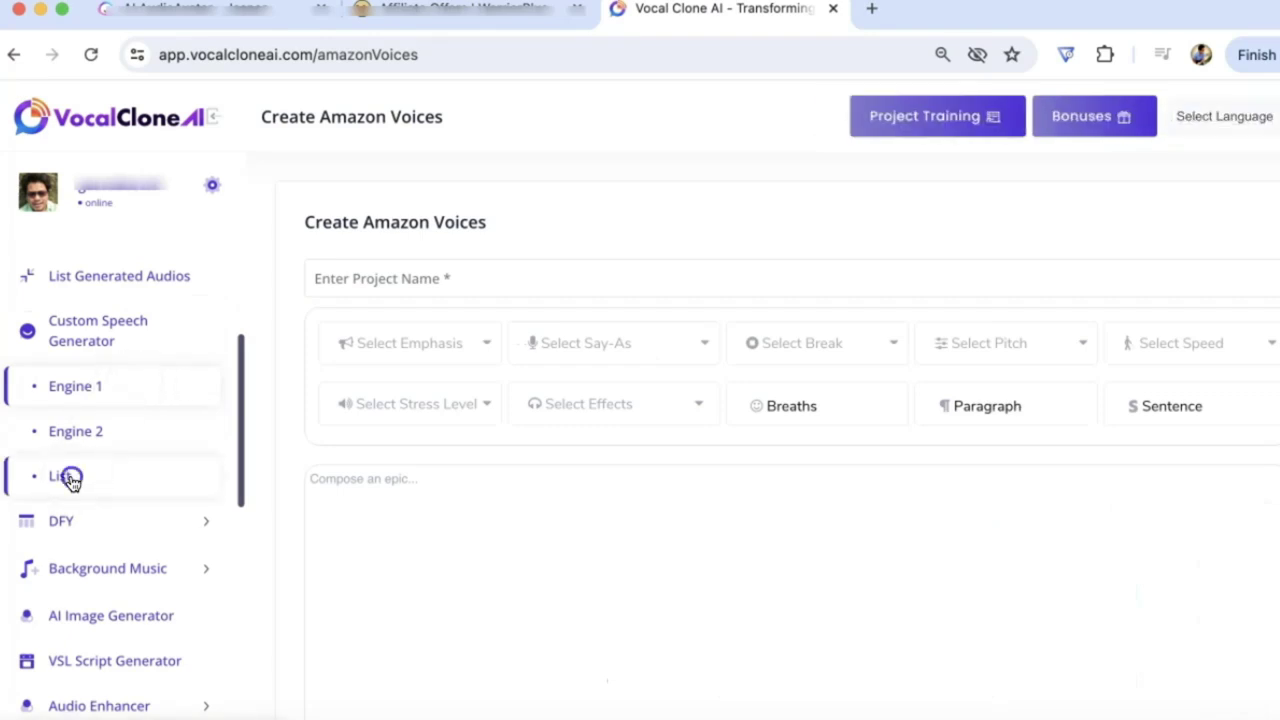
click(64, 476)
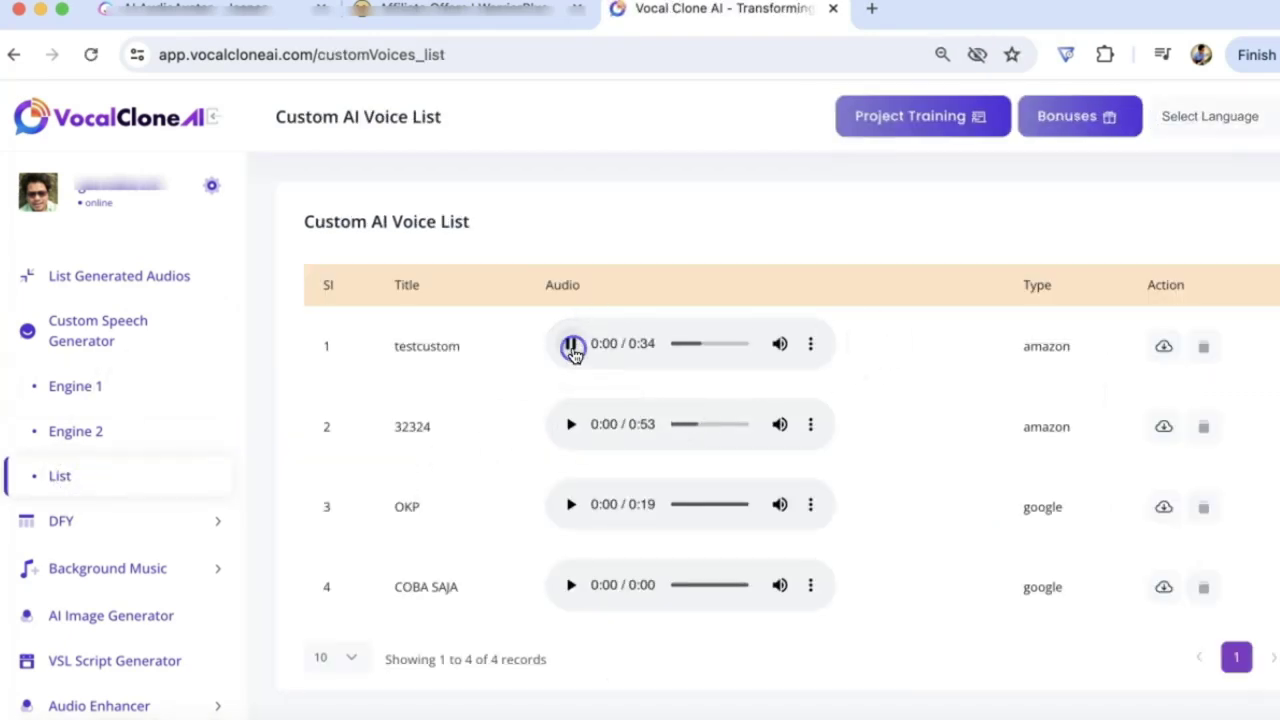
click(572, 345)
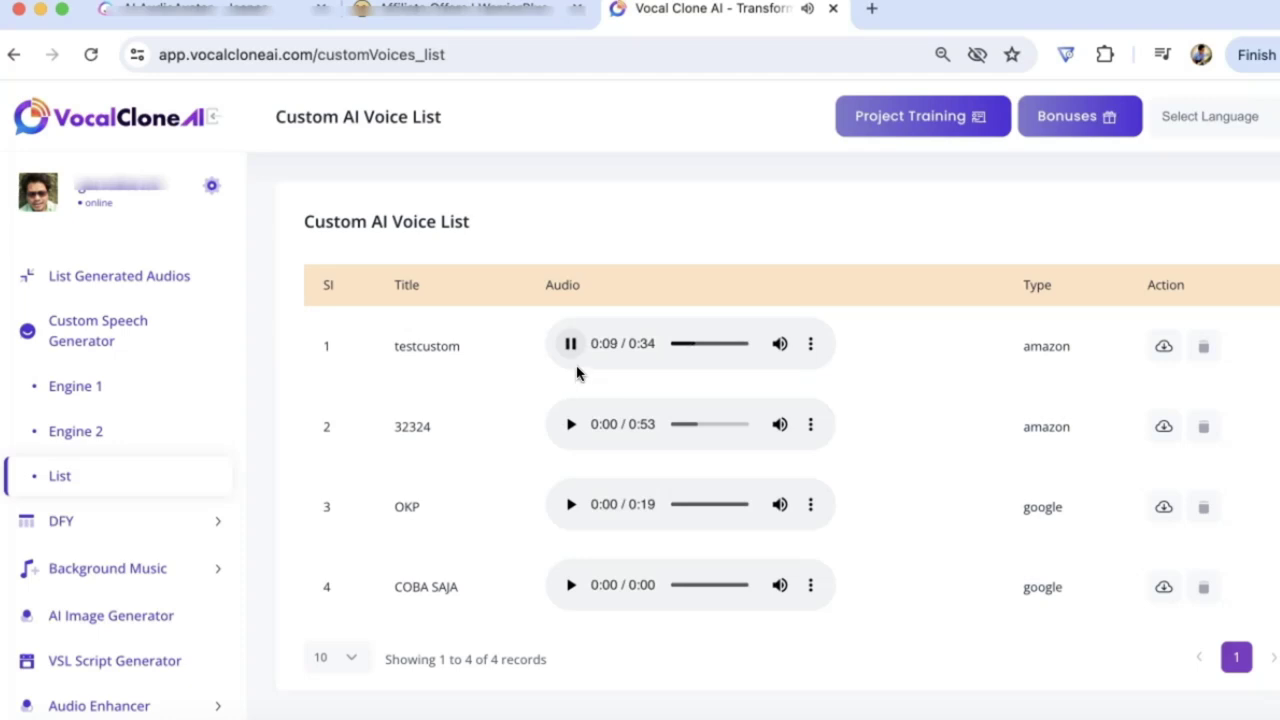
click(571, 344)
click(572, 344)
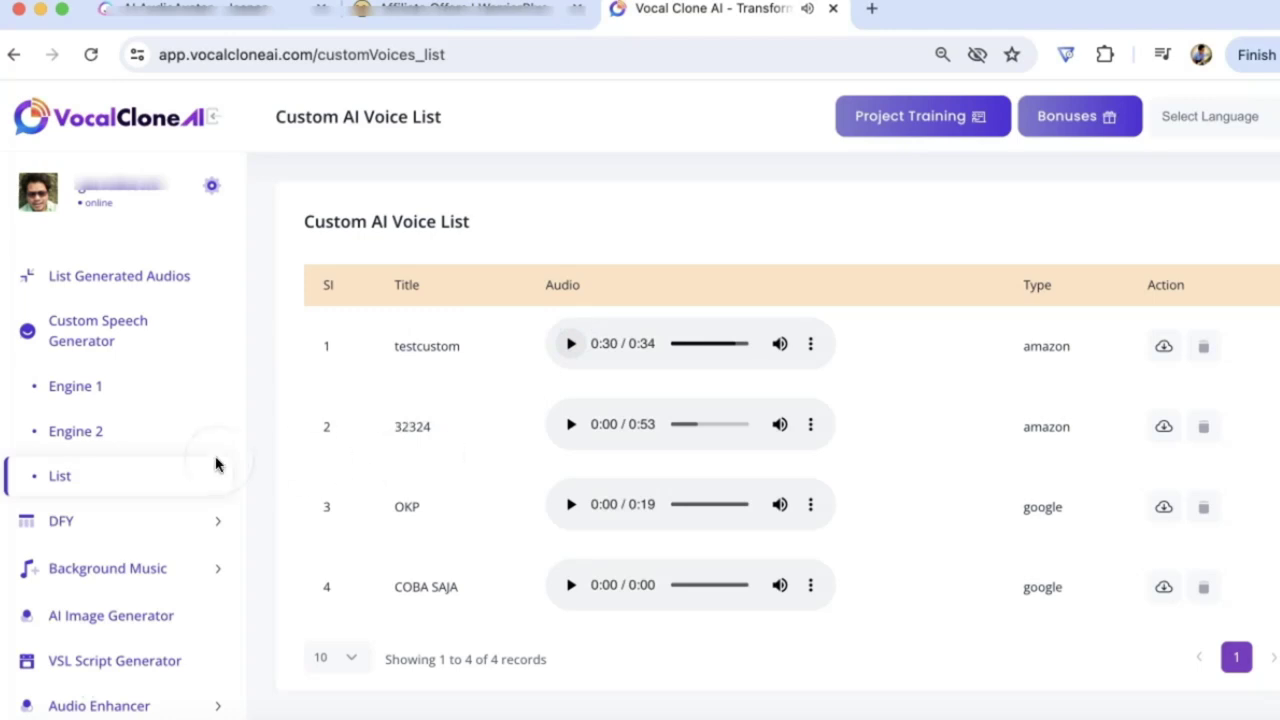
Play the completed happy man voiceover from the generated audios list, then pause it
scroll(110, 350, up, 1)
click(130, 328)
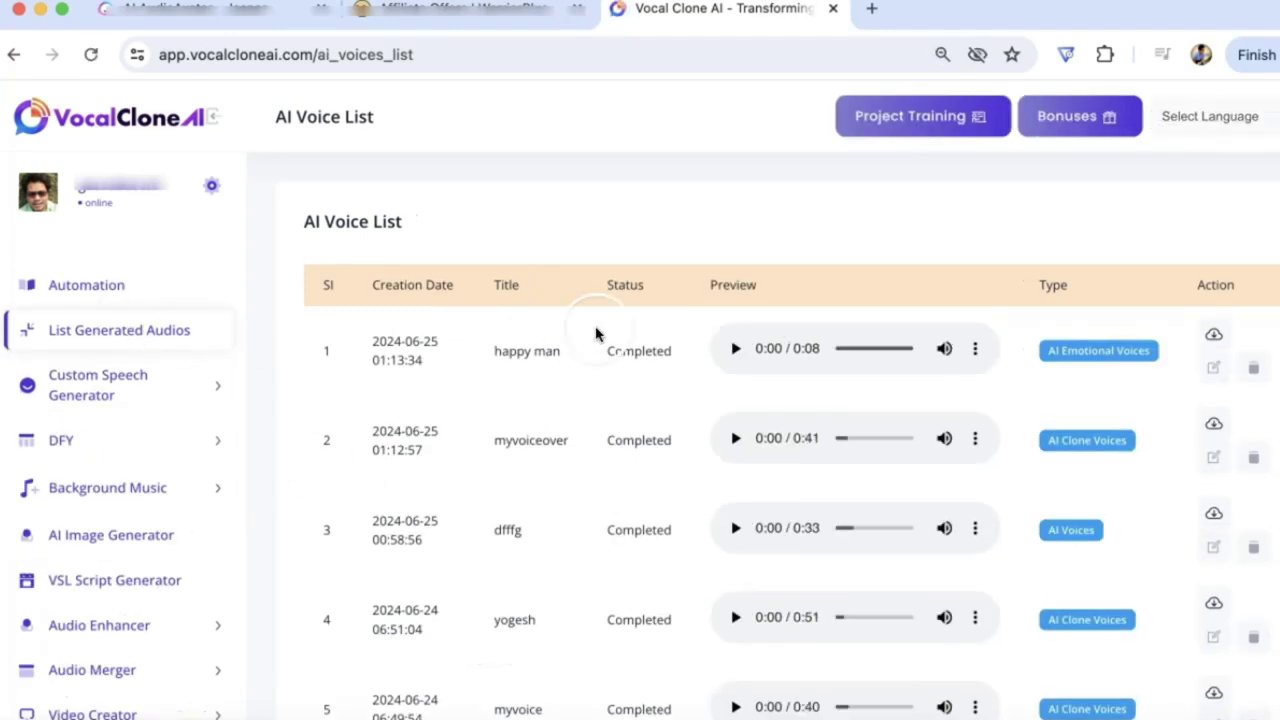
click(733, 350)
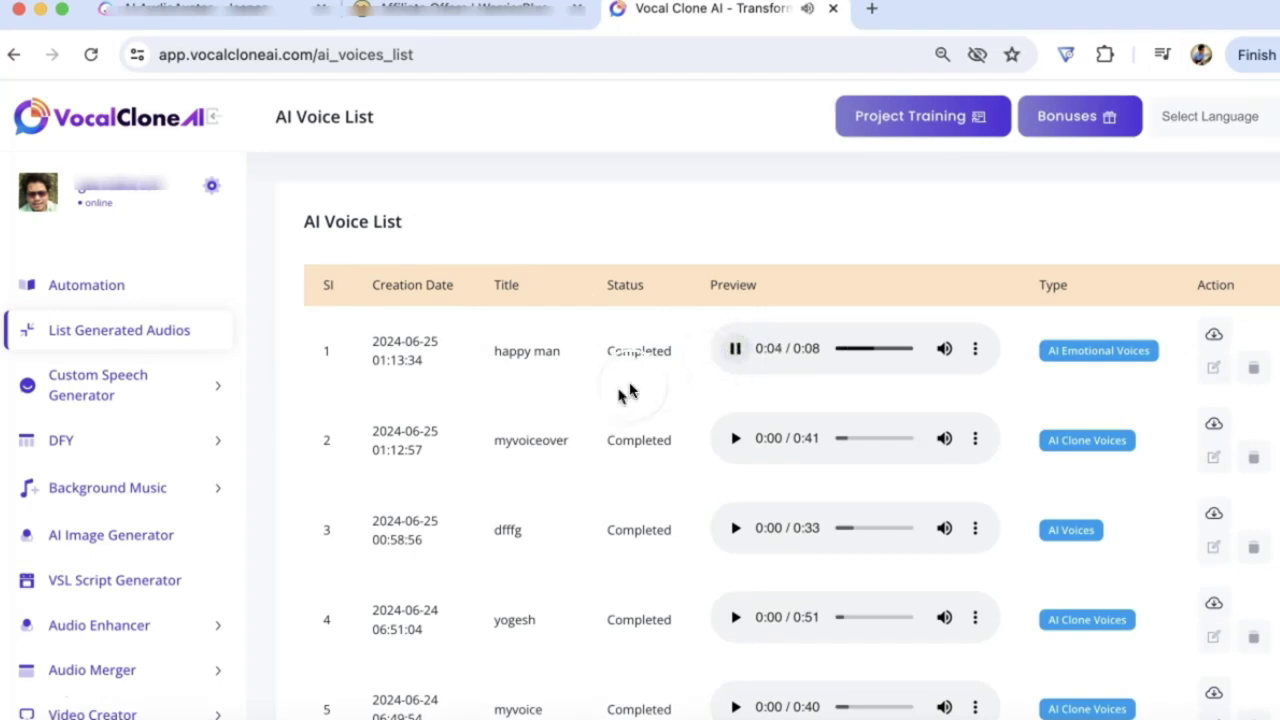
click(737, 350)
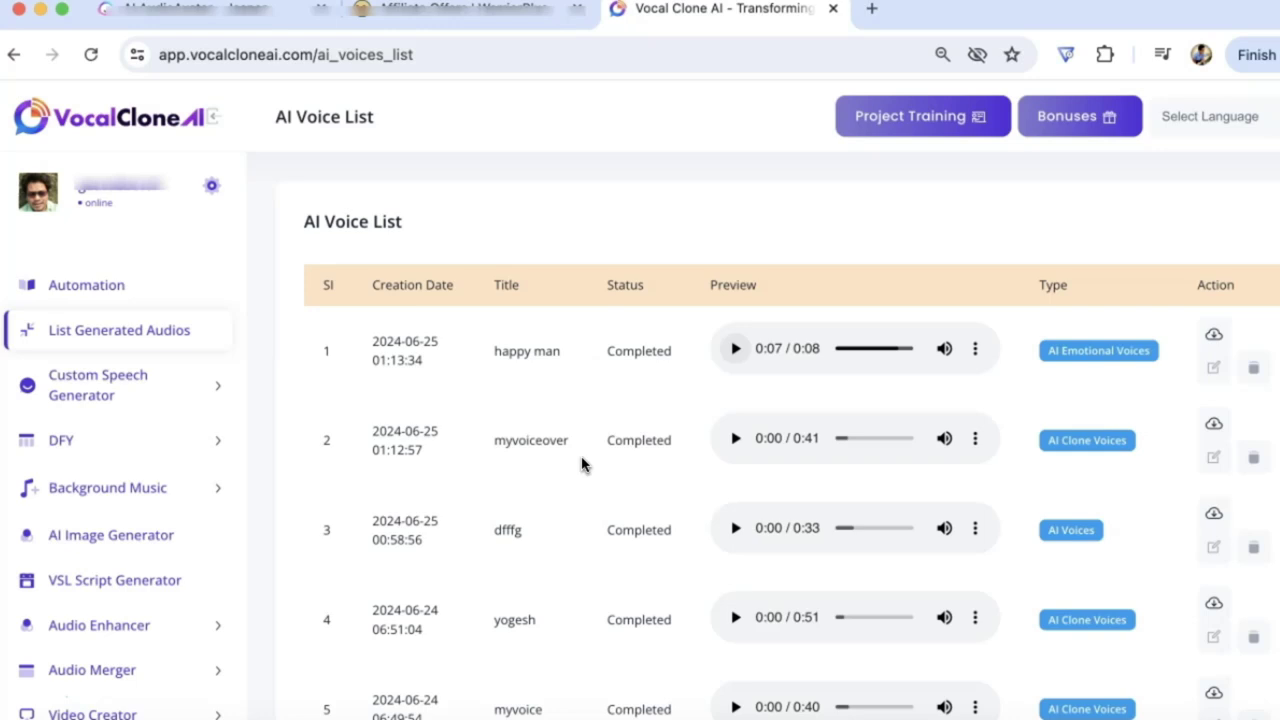
click(606, 455)
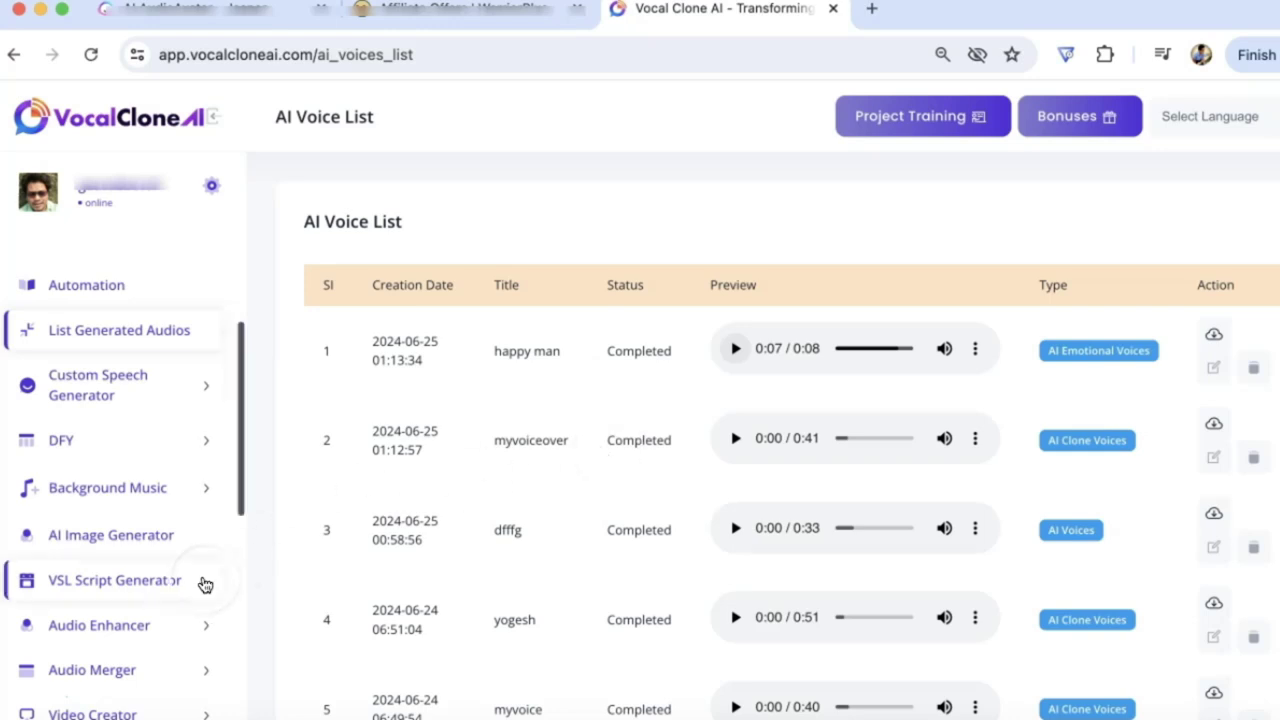